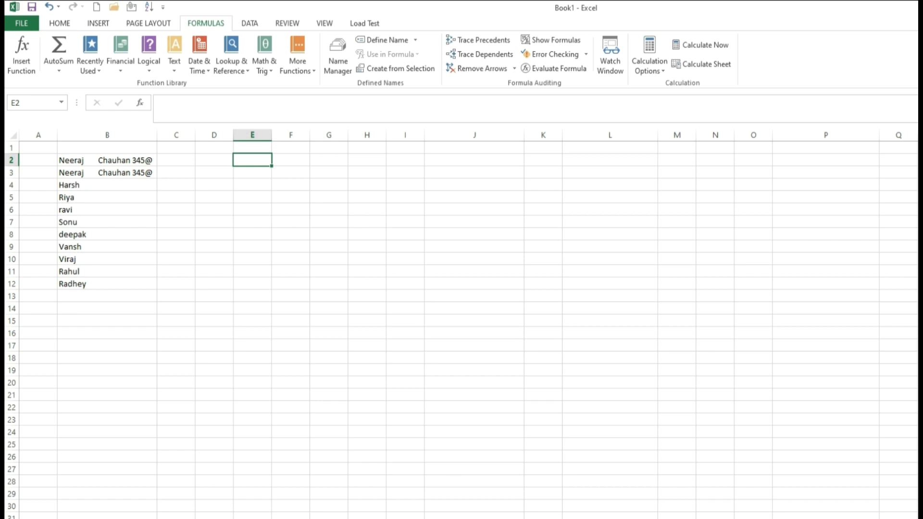
# Step: Open the Text function dropdown in the Formulas tab's Function Library
pyautogui.click(177, 71)
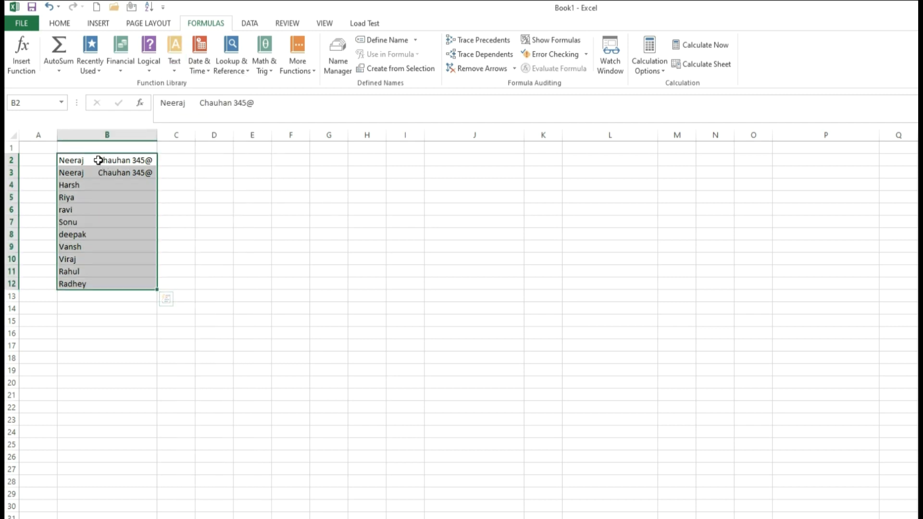
# Step: Close the Text list, select the names B2:B12 several times, then select D2
pyautogui.click(98, 160)
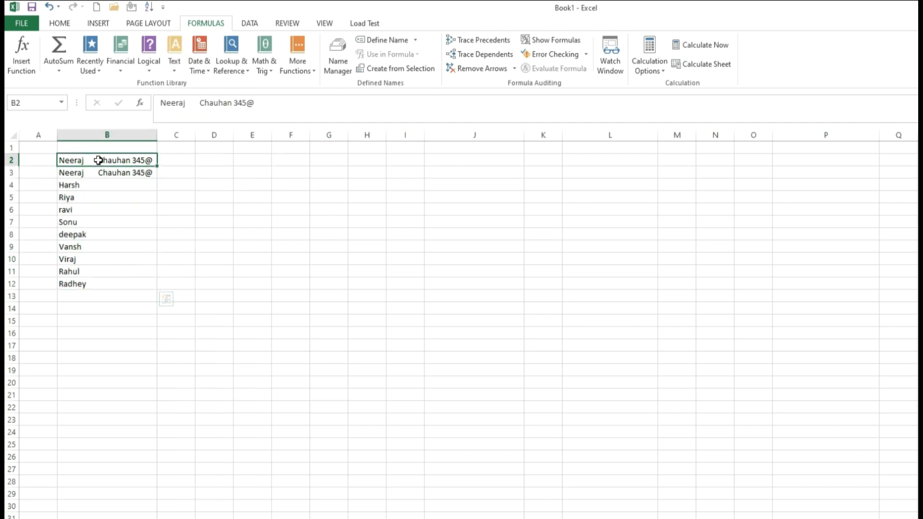
pyautogui.moveTo(99, 160); pyautogui.dragTo(110, 286)
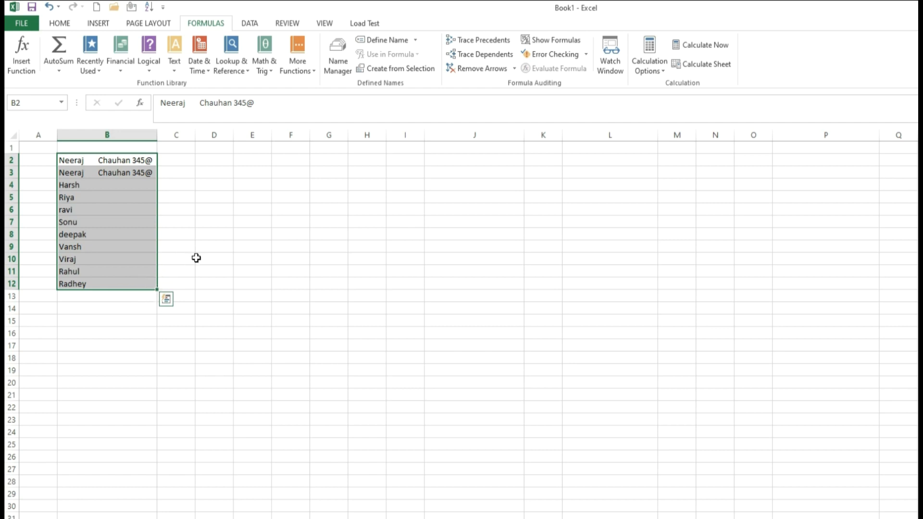
pyautogui.click(102, 160)
pyautogui.moveTo(102, 160); pyautogui.dragTo(123, 290)
pyautogui.click(91, 160)
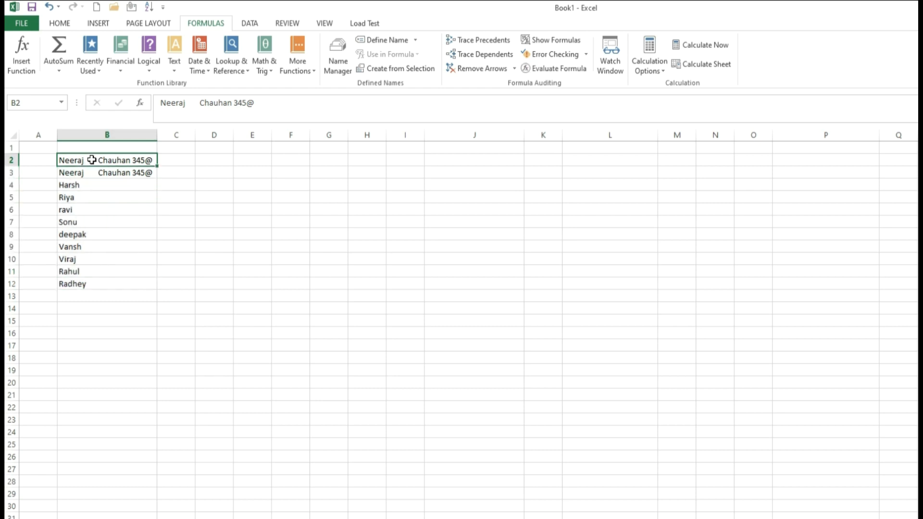
pyautogui.moveTo(78, 161); pyautogui.dragTo(92, 283)
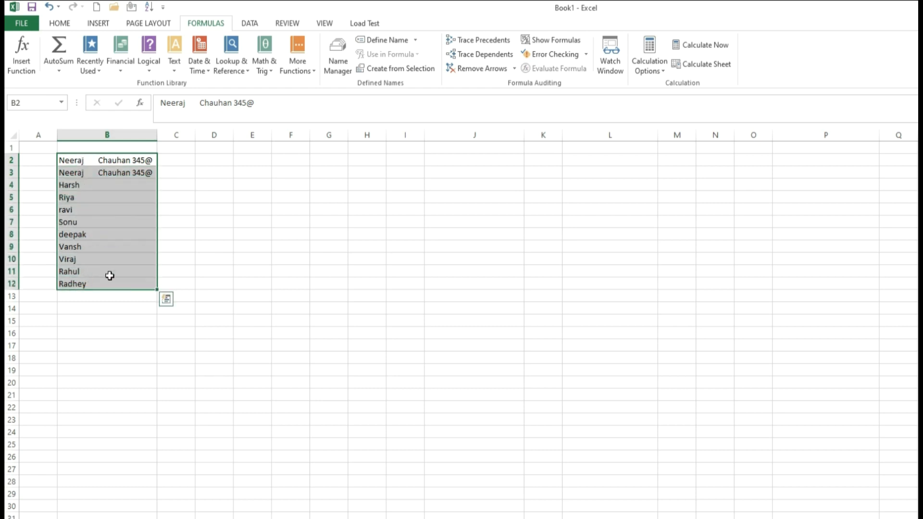
pyautogui.click(227, 166)
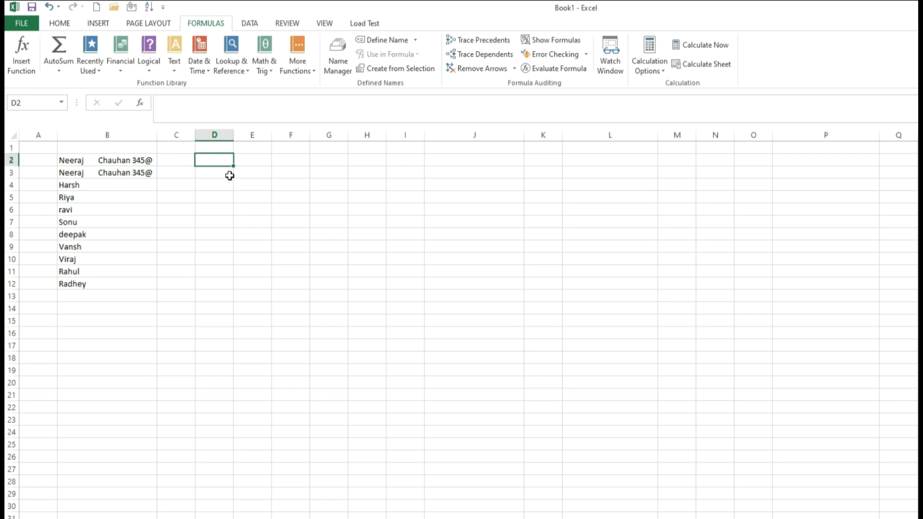
# Step: Add the surname 'Chaudhary' after extra spaces in cell B4
pyautogui.doubleClick(118, 185)
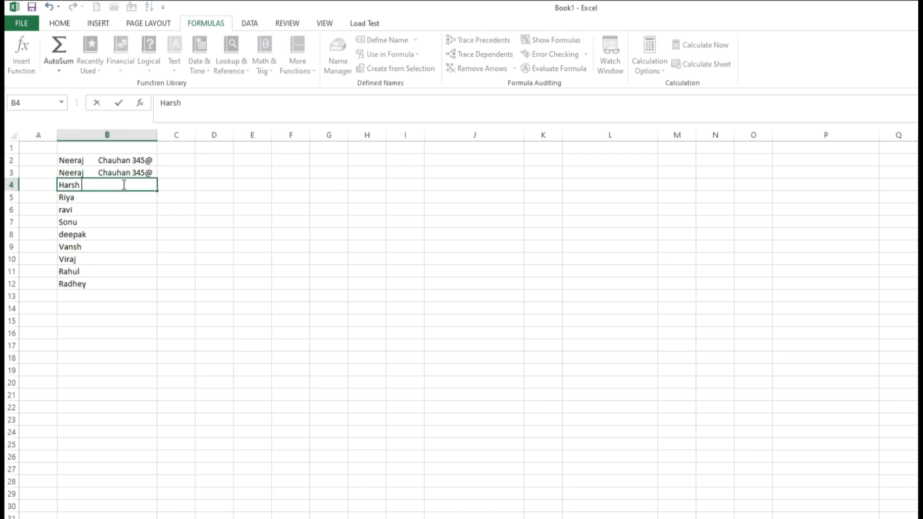
pyautogui.write('Chaudhary')
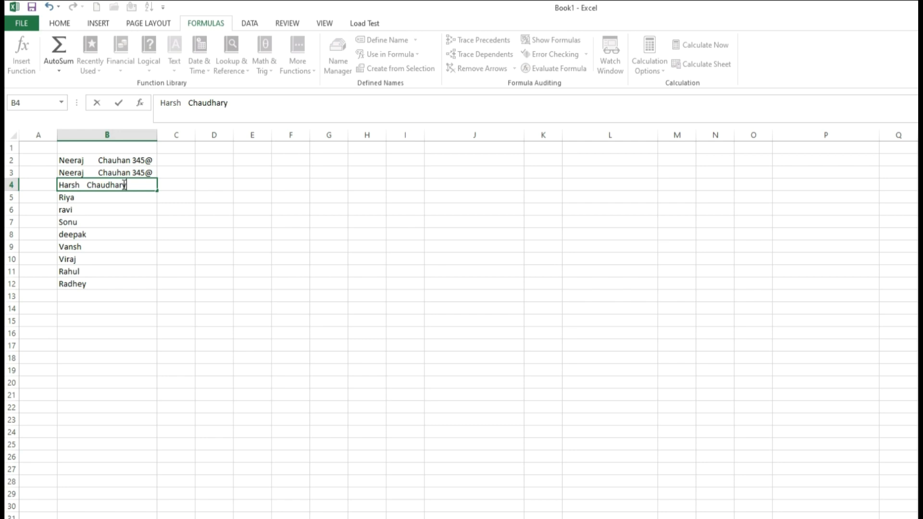
pyautogui.press('Tab')
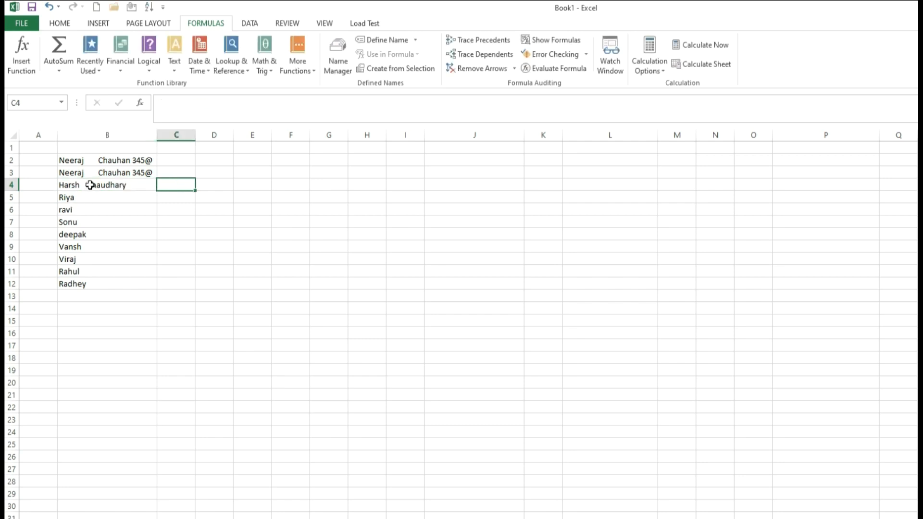
# Step: Inspect the extra spaces between the words in B4, then begin =trim in D4
pyautogui.doubleClick(90, 185)
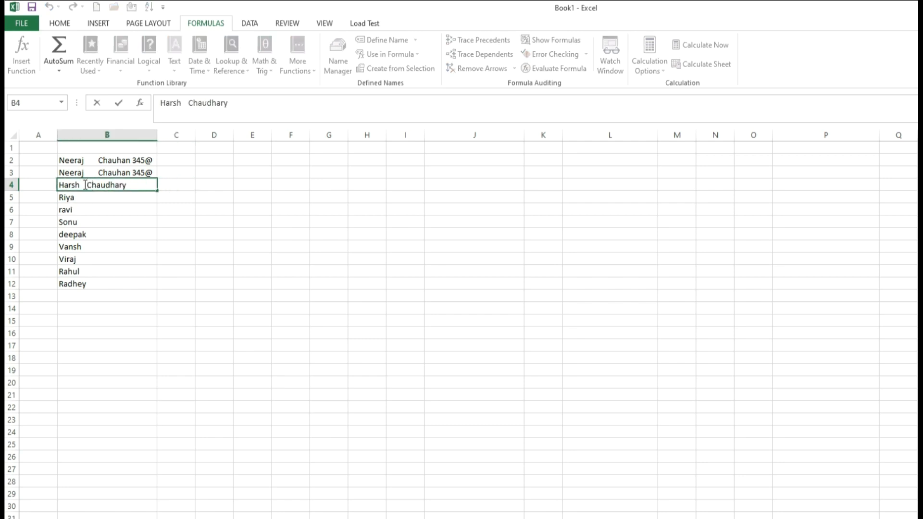
pyautogui.moveTo(80, 185); pyautogui.dragTo(87, 184)
pyautogui.click(104, 186)
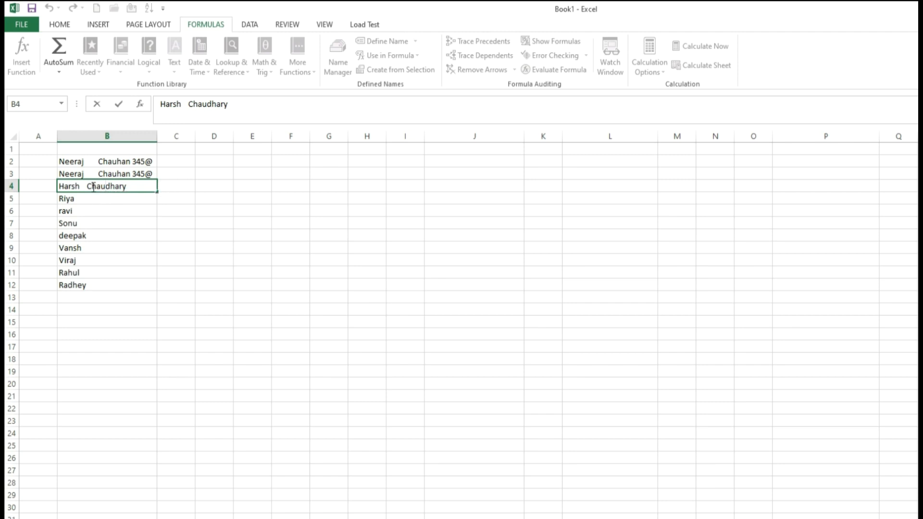
pyautogui.moveTo(80, 188); pyautogui.dragTo(91, 189)
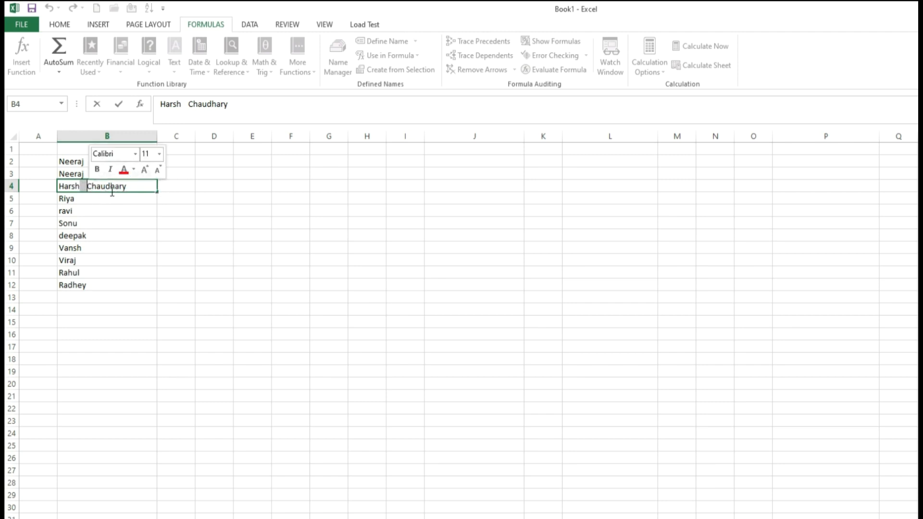
pyautogui.click(173, 189)
pyautogui.click(231, 189)
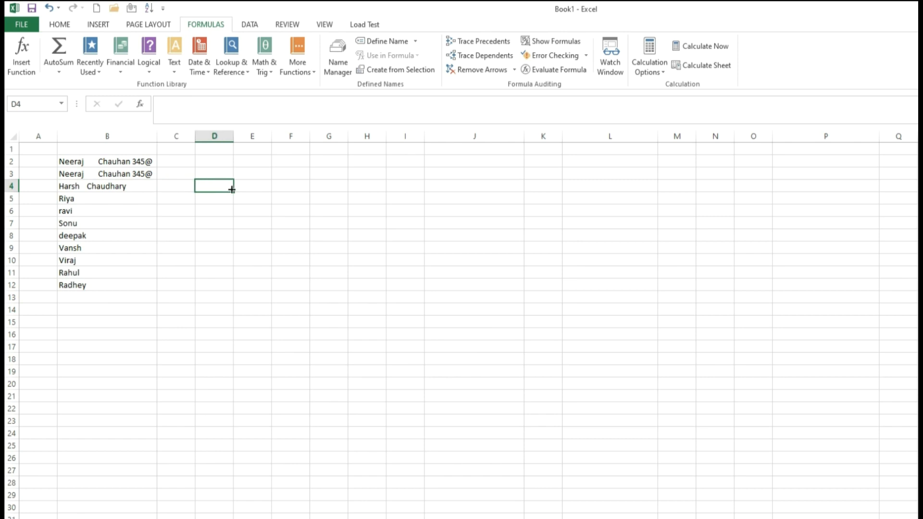
pyautogui.write('=trim')
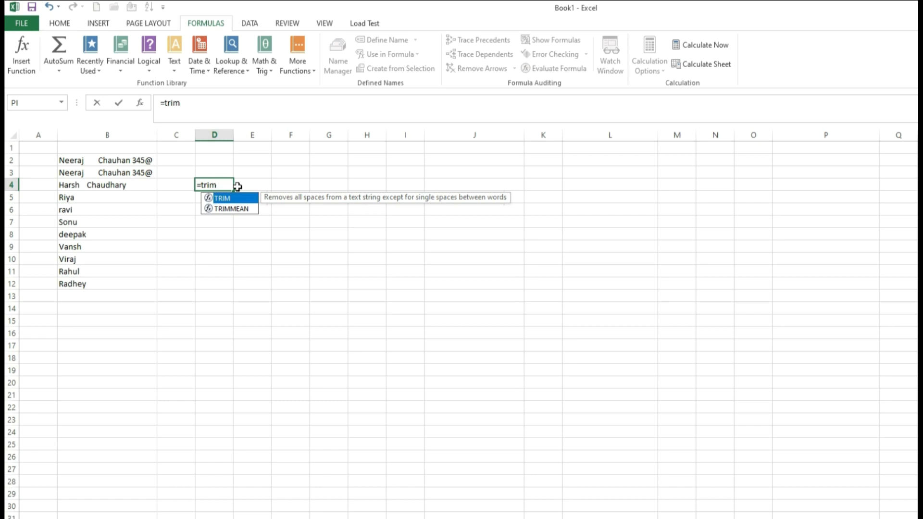
# Step: Complete =TRIM(B4) in D4, autofit column D, and select E4 for the label
pyautogui.write('(')
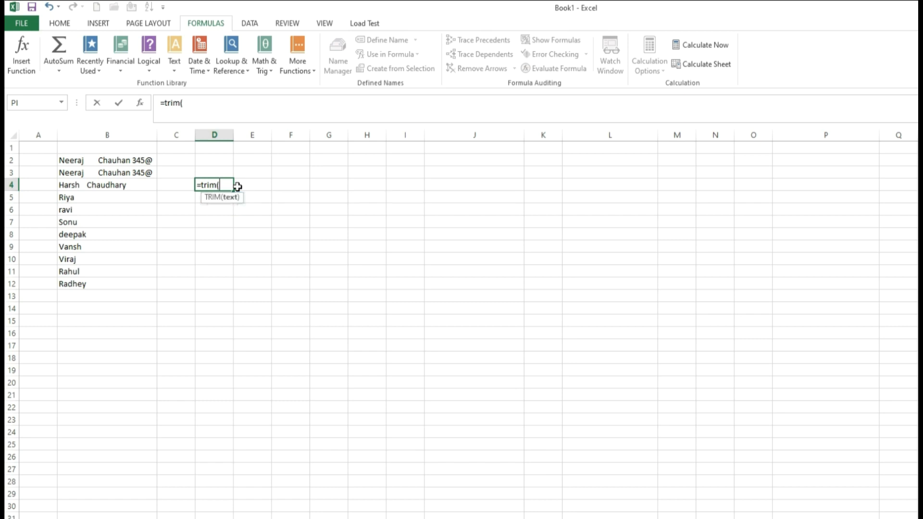
pyautogui.click(131, 186)
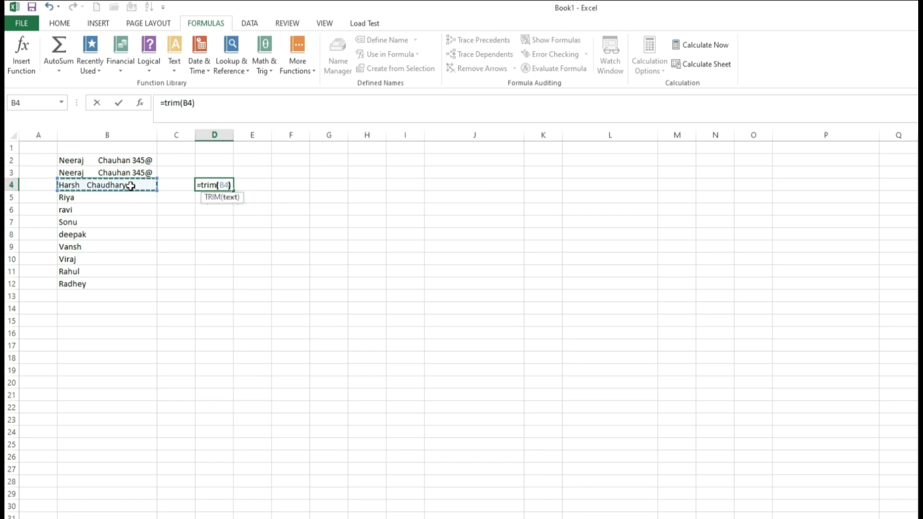
pyautogui.write(')')
pyautogui.press('Tab')
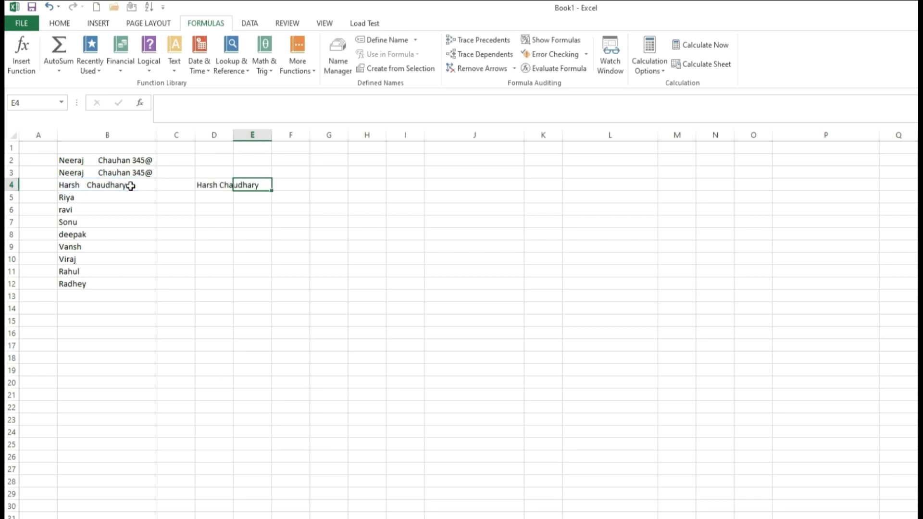
pyautogui.doubleClick(233, 136)
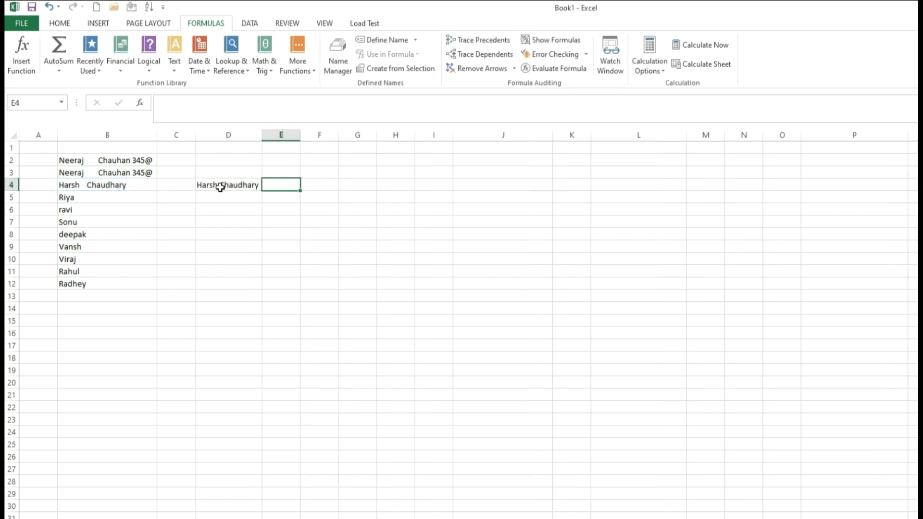
pyautogui.click(102, 185)
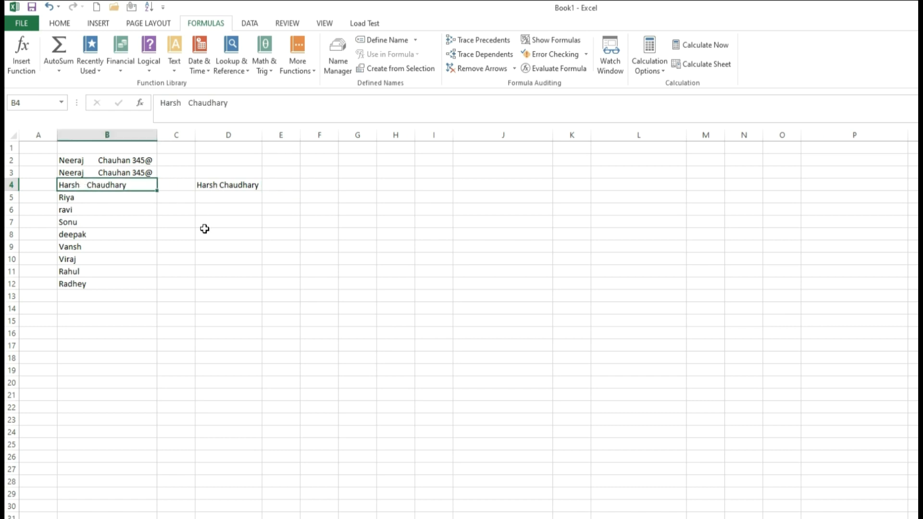
pyautogui.click(220, 197)
pyautogui.click(292, 187)
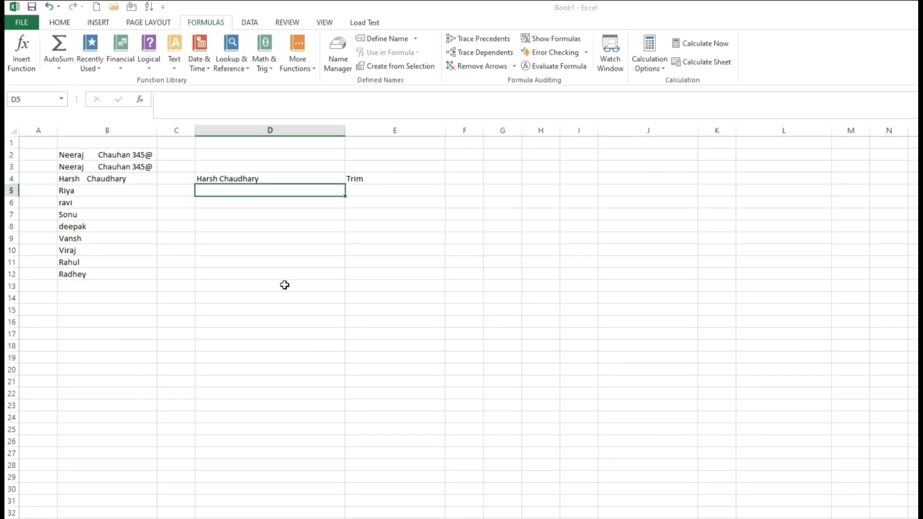
# Step: Enter =EXACT(B5,B6) in D5, which returns FALSE
pyautogui.write('=Exa')
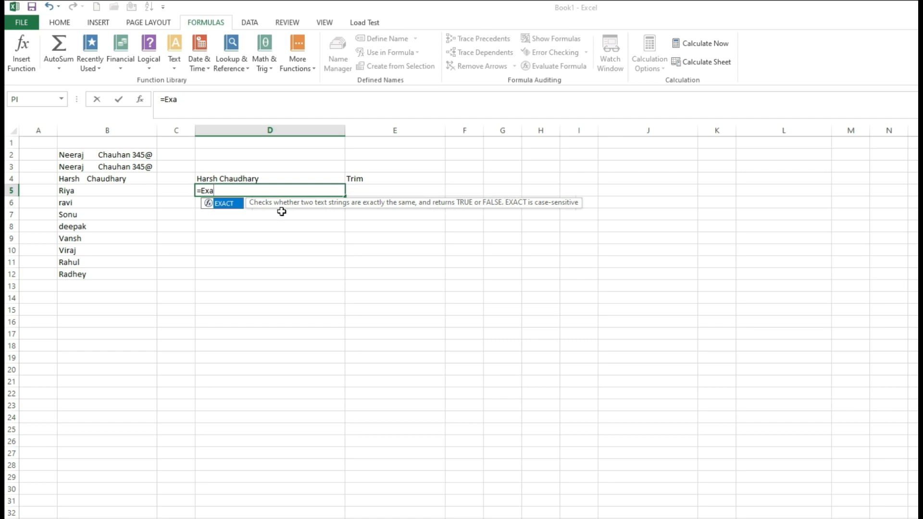
pyautogui.doubleClick(224, 204)
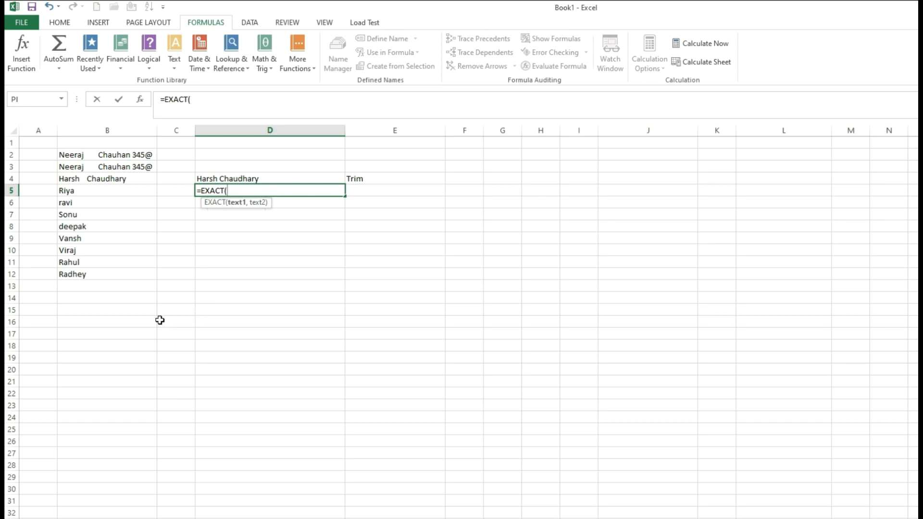
pyautogui.click(79, 192)
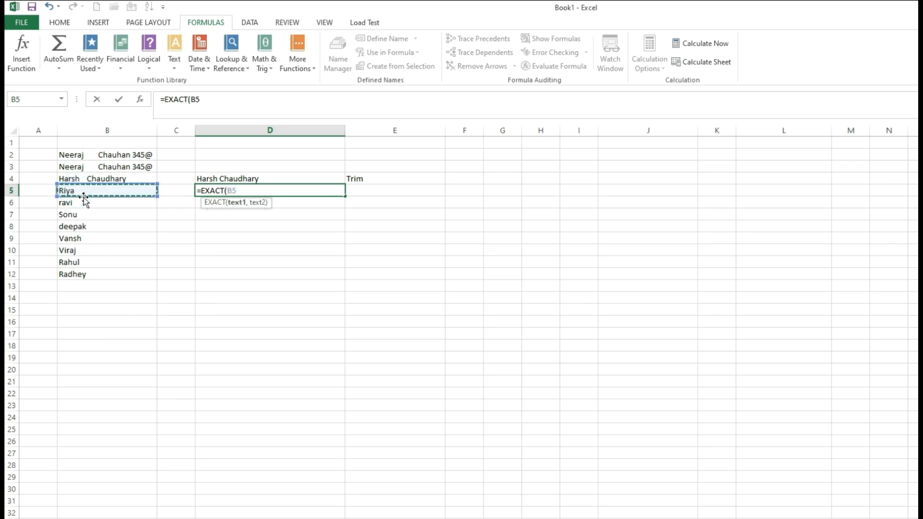
pyautogui.write(',')
pyautogui.click(84, 202)
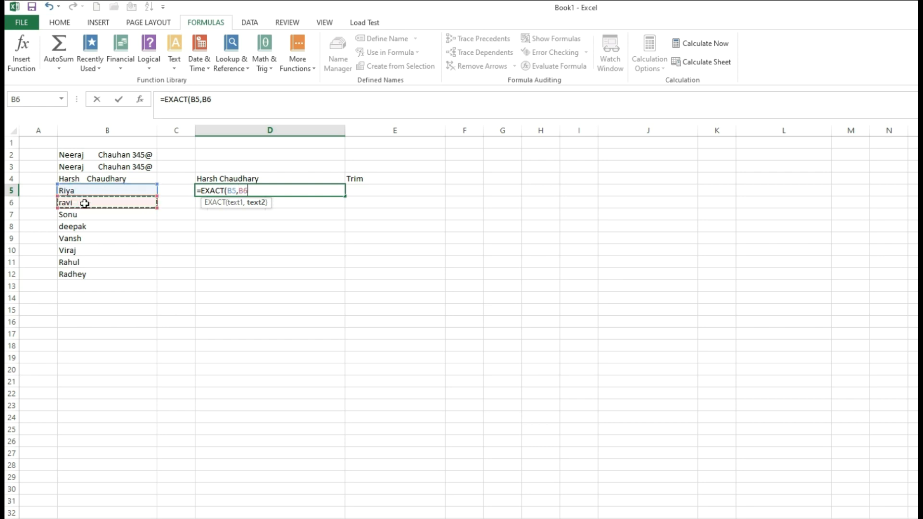
pyautogui.press('Tab')
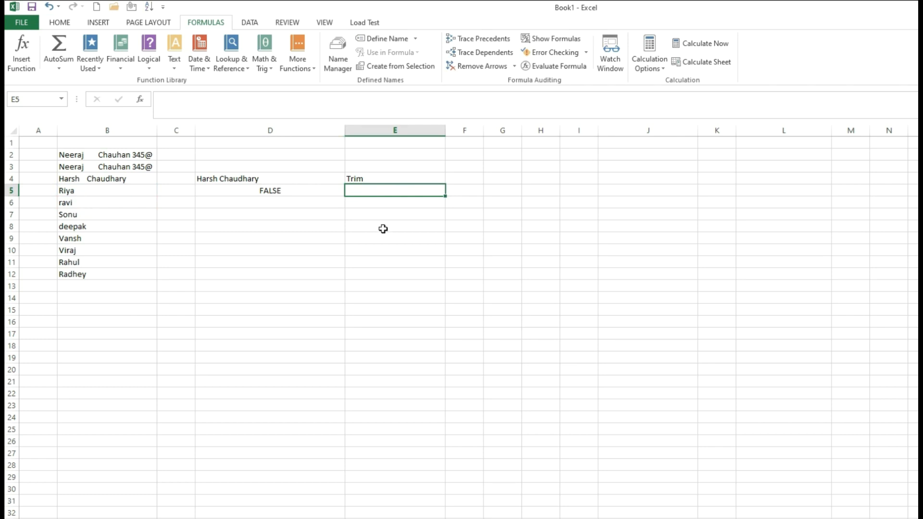
# Step: Type 'Riya' into B13 below the names
pyautogui.click(263, 203)
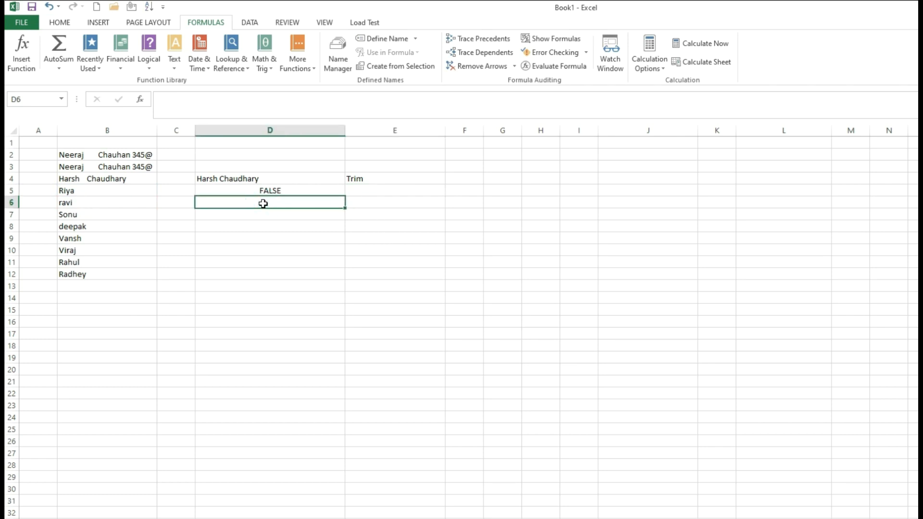
pyautogui.click(105, 285)
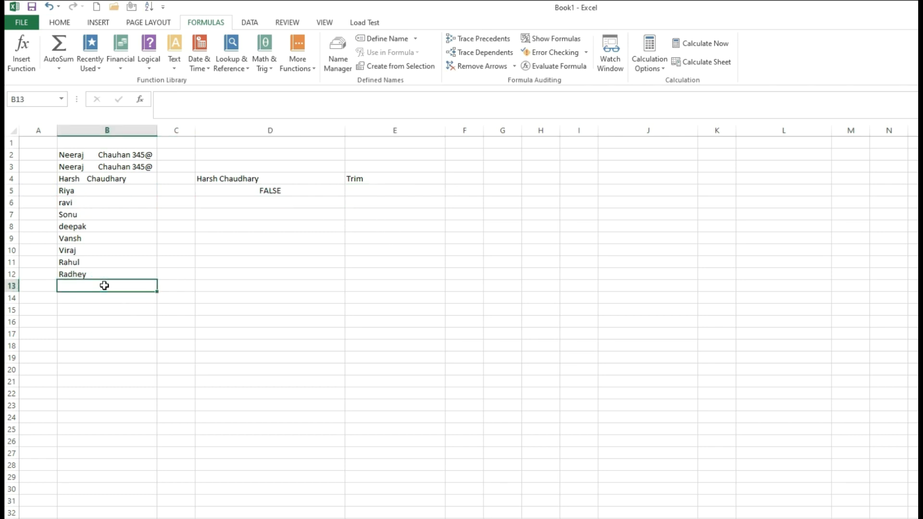
pyautogui.write('Riya')
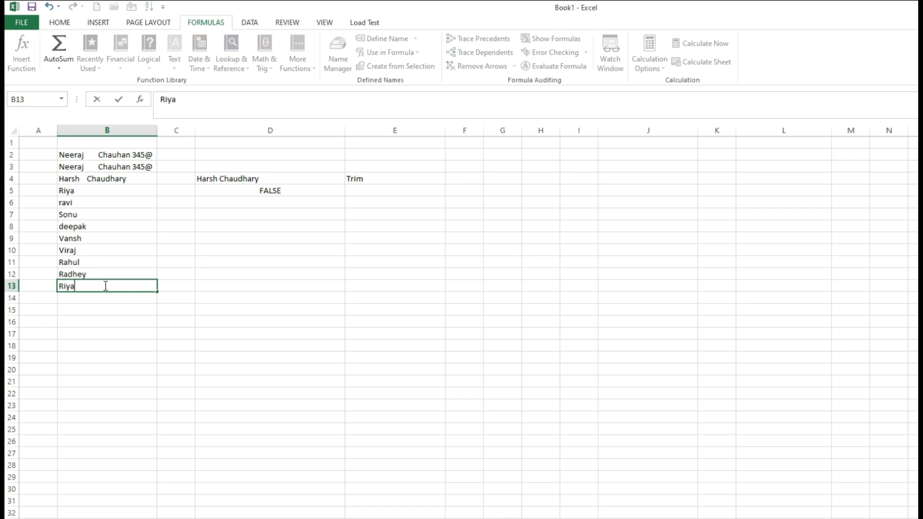
pyautogui.click(297, 206)
# Step: Enter =EXACT(B5,B13) in D6, which returns TRUE
pyautogui.write('=')
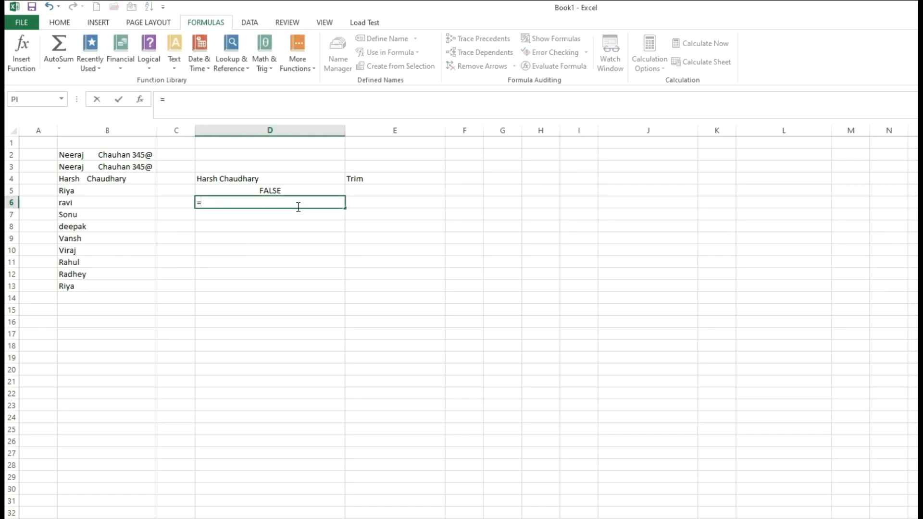
pyautogui.write('Exa')
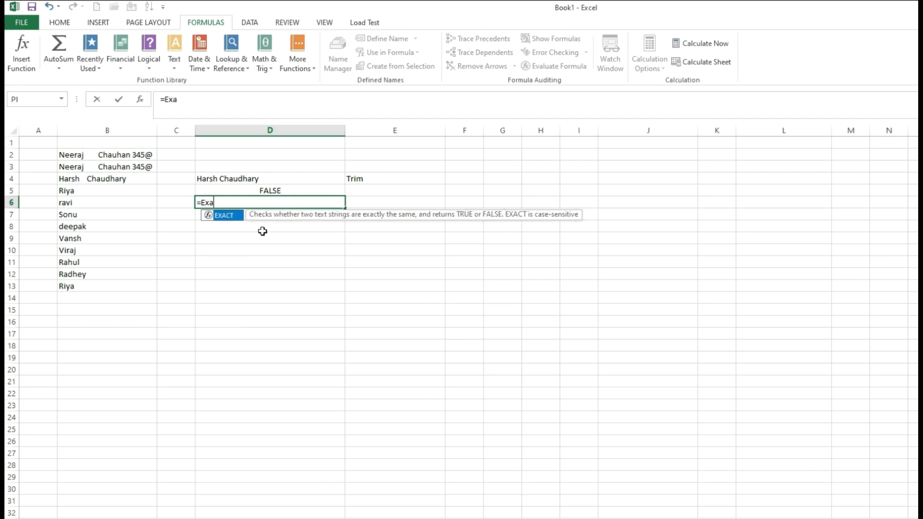
pyautogui.doubleClick(235, 216)
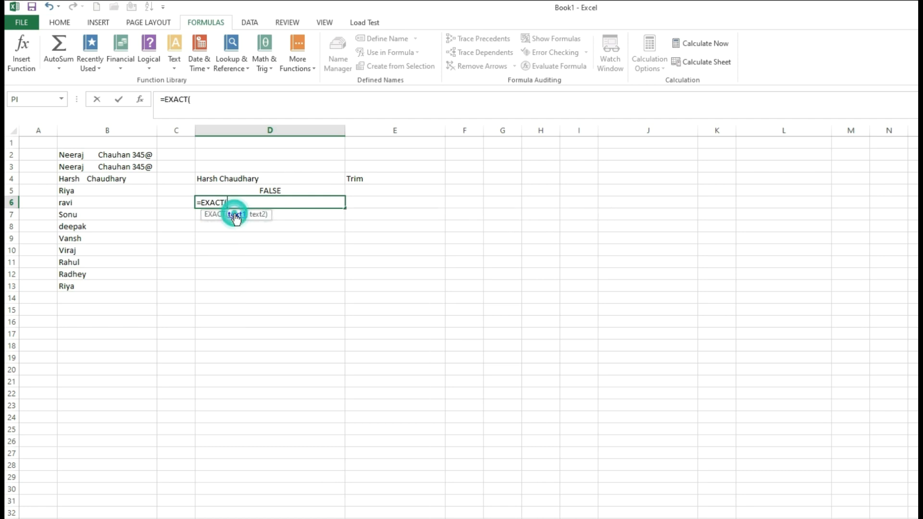
pyautogui.click(92, 193)
pyautogui.write(',')
pyautogui.click(80, 287)
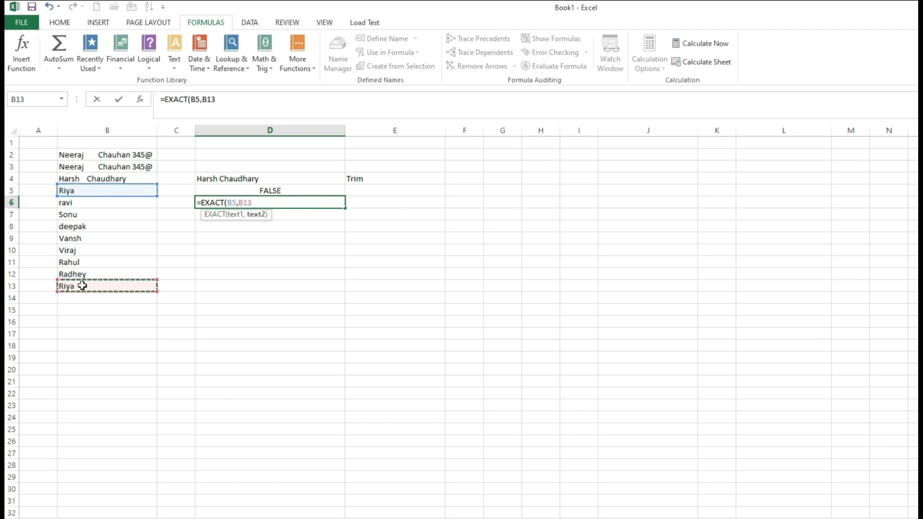
pyautogui.press('Tab')
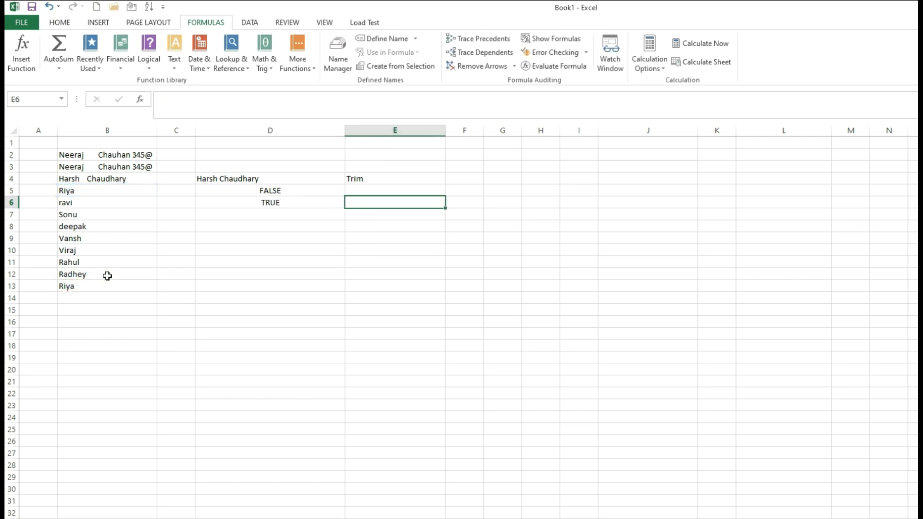
pyautogui.click(250, 202)
# Step: Label cell E5 'Exact'
pyautogui.click(362, 191)
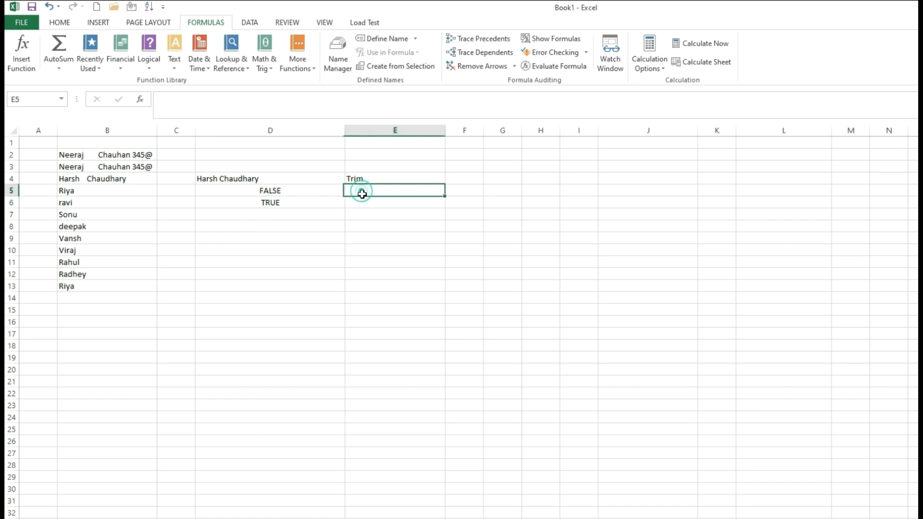
pyautogui.moveTo(362, 191); pyautogui.dragTo(362, 203)
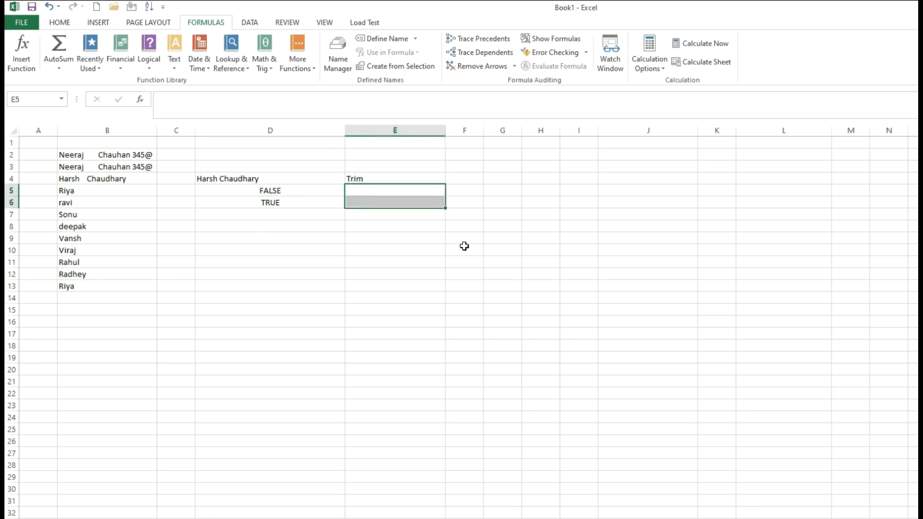
pyautogui.click(407, 190)
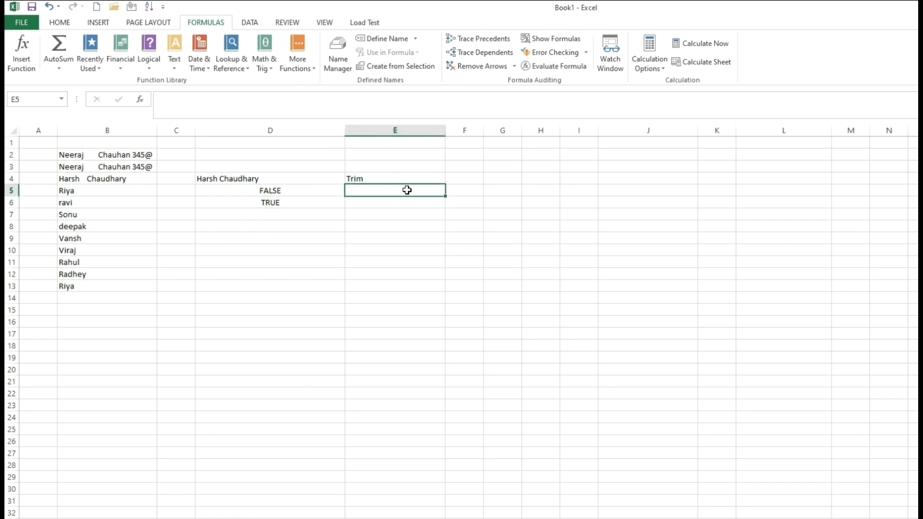
pyautogui.write('Exact')
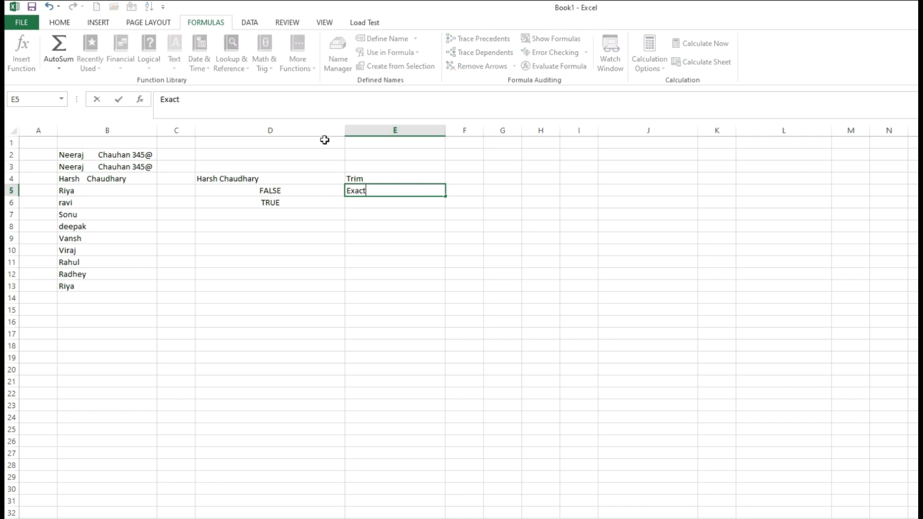
pyautogui.click(274, 215)
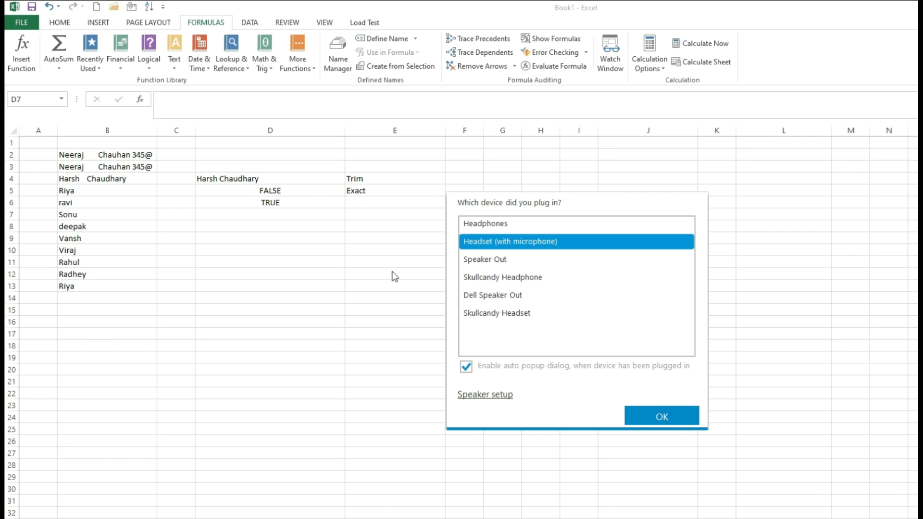
# Step: Dismiss the audio device popup and start typing =Match in D7
pyautogui.click(679, 412)
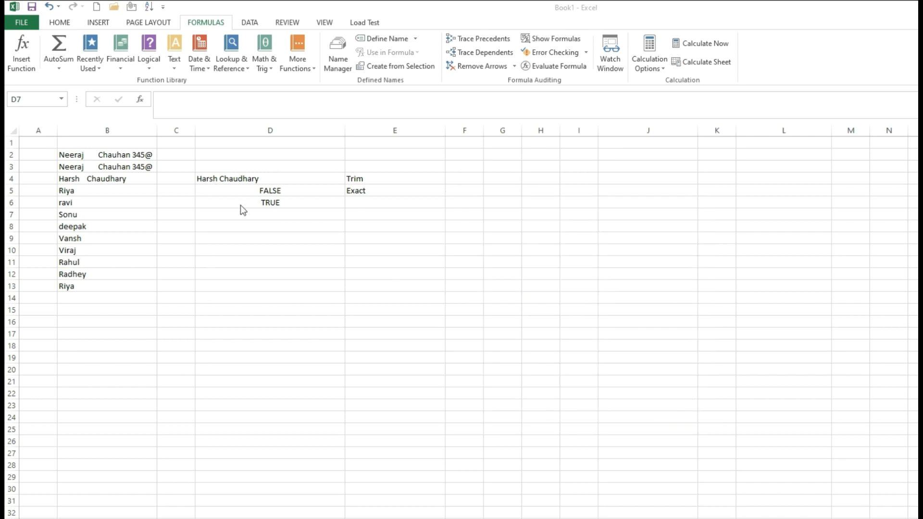
pyautogui.click(254, 211)
pyautogui.click(267, 216)
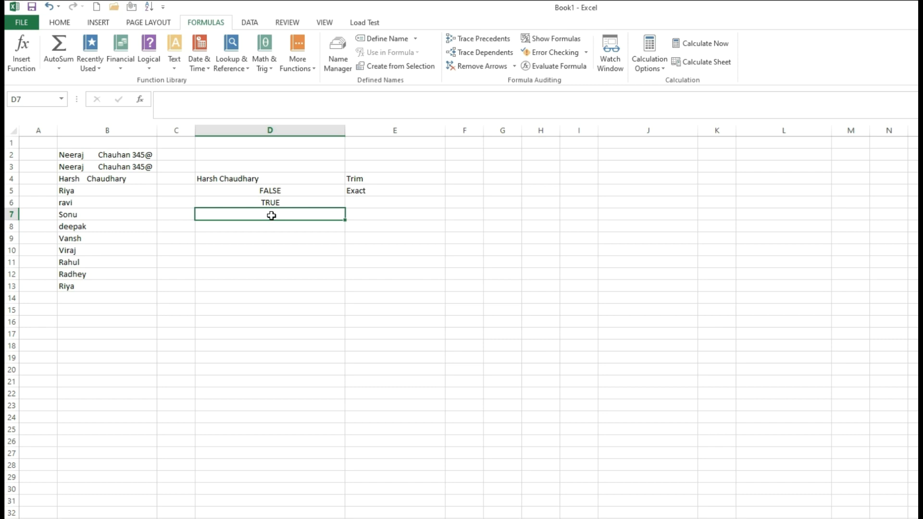
pyautogui.write('=Match')
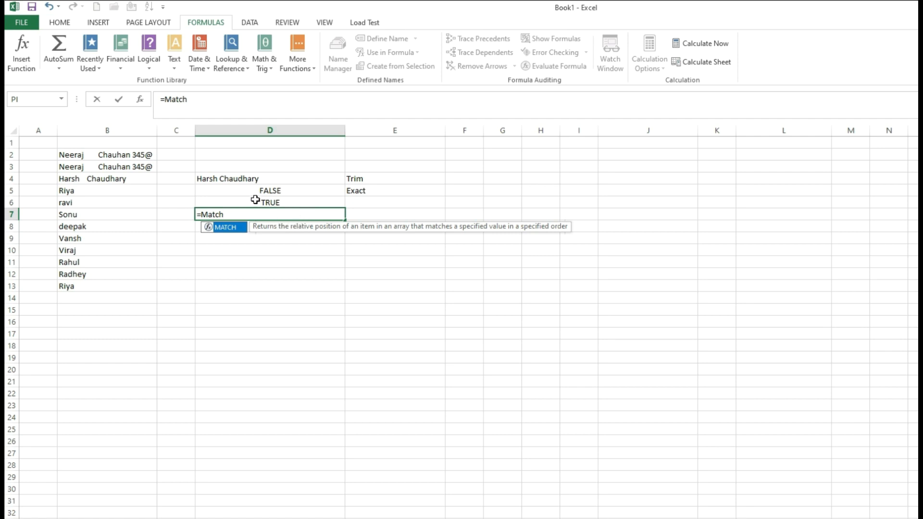
# Step: Enter =MATCH("Riya",B2:B13,0) in D7 with exact match, returning 4
pyautogui.press('BackSpace')
pyautogui.press('BackSpace')
pyautogui.press('BackSpace')
pyautogui.press('BackSpace')
pyautogui.press('BackSpace')
pyautogui.press('BackSpace')
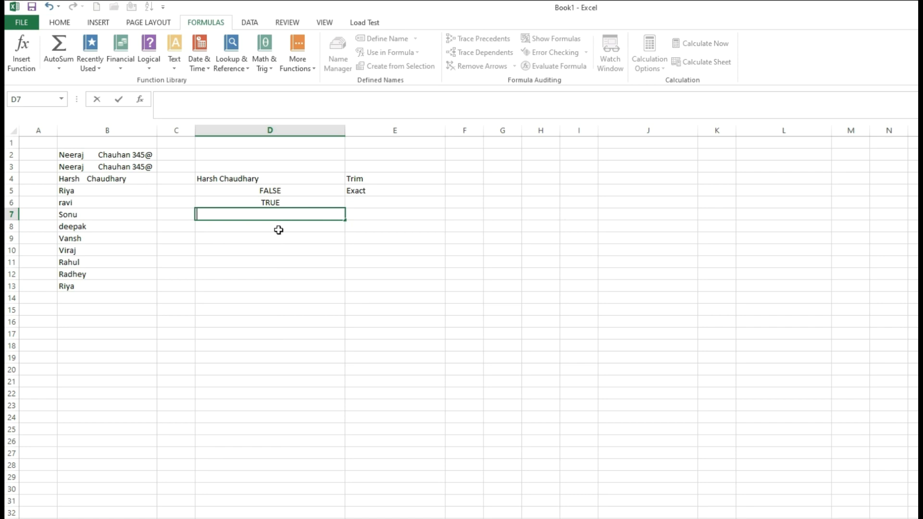
pyautogui.write('=Match')
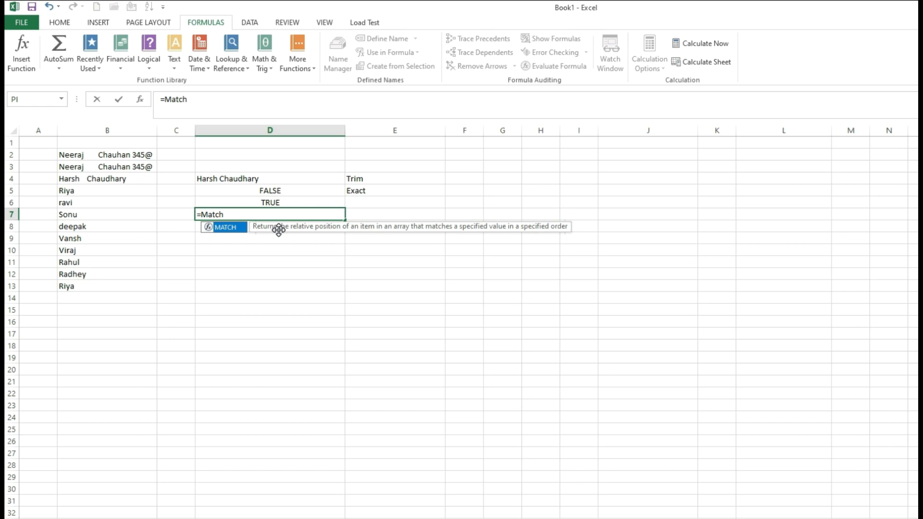
pyautogui.write('("Riya')
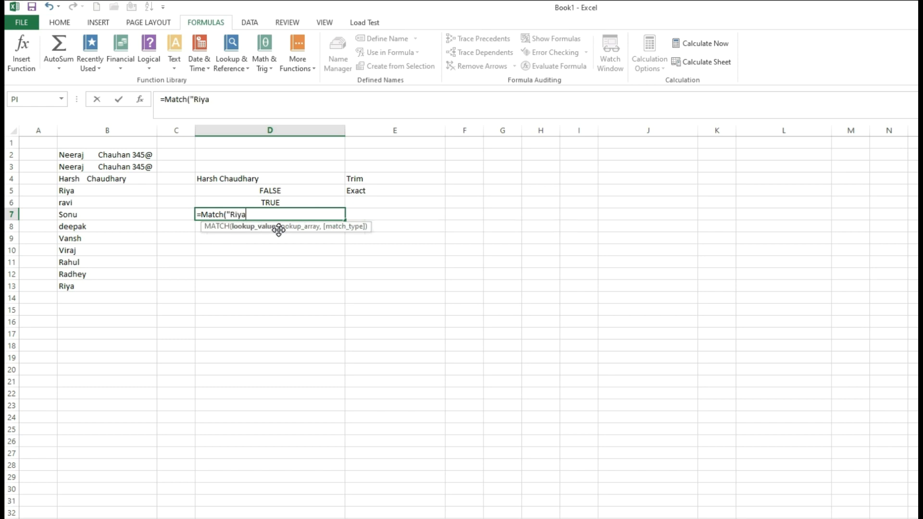
pyautogui.write('",')
pyautogui.moveTo(90, 154); pyautogui.dragTo(93, 284)
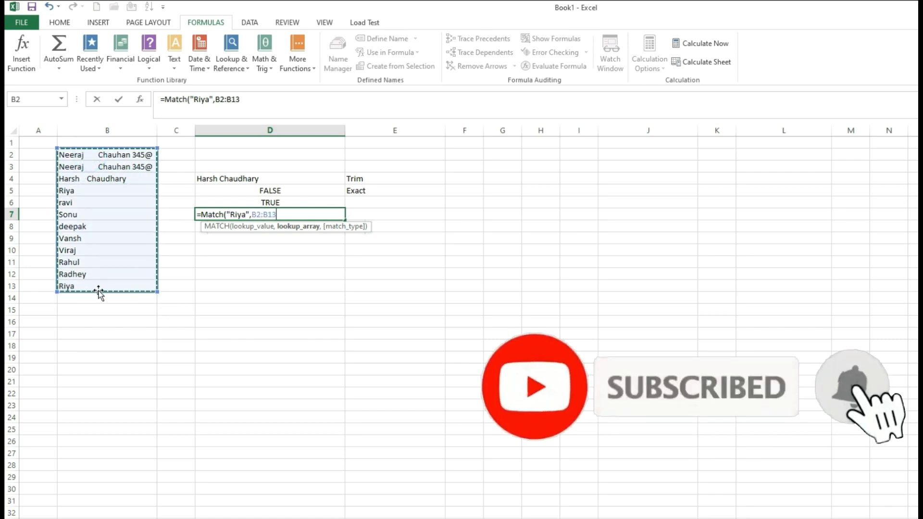
pyautogui.write(',')
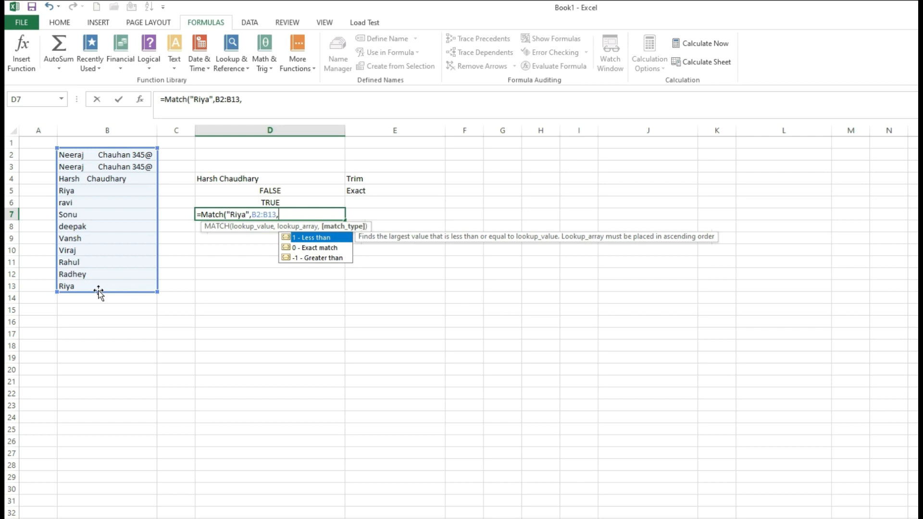
pyautogui.click(316, 247)
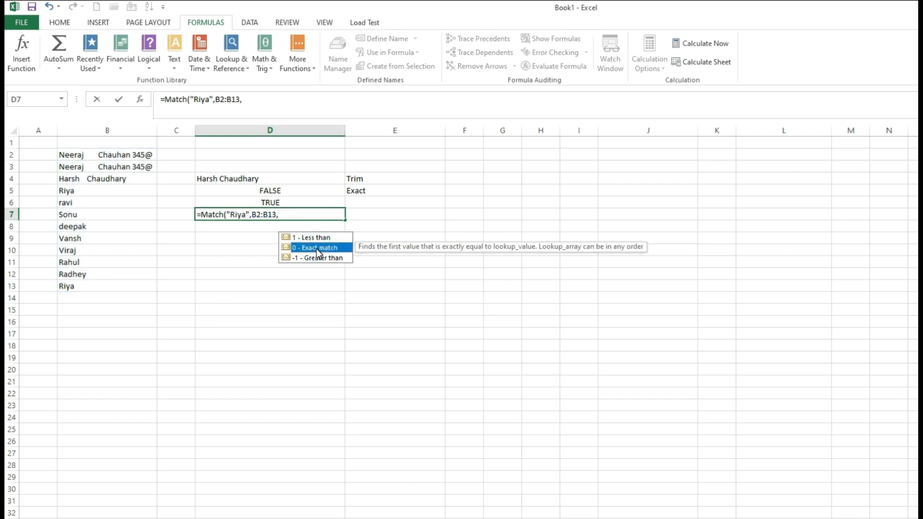
pyautogui.doubleClick(317, 249)
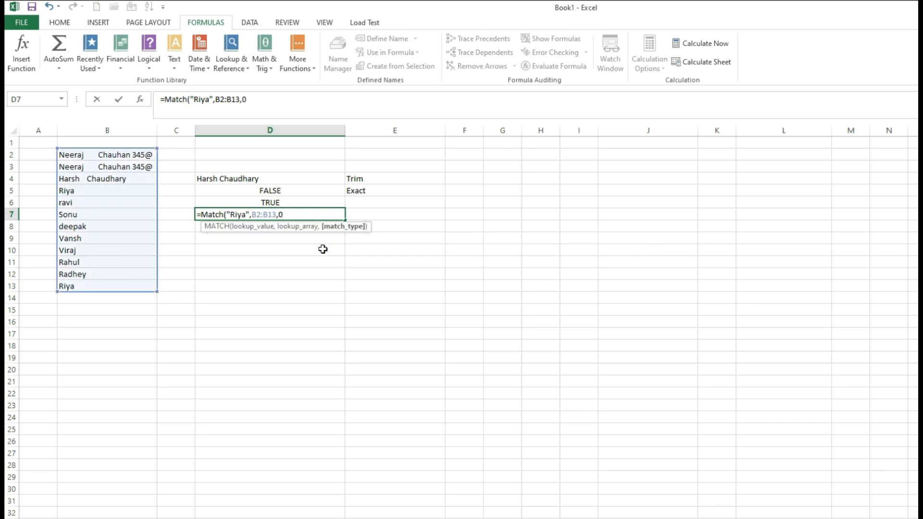
pyautogui.write(')')
pyautogui.press('Tab')
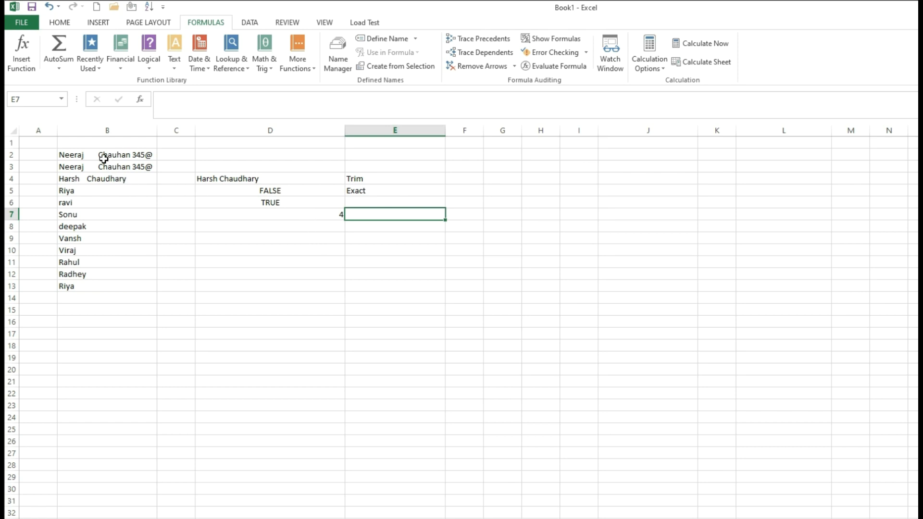
# Step: Check the two Riya entries in B5 and B13 and label E7 'Match'
pyautogui.click(71, 192)
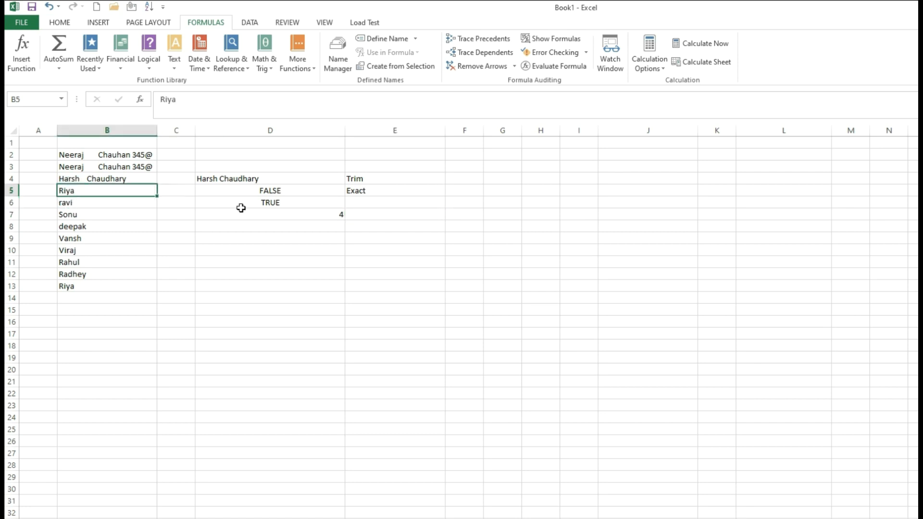
pyautogui.click(70, 288)
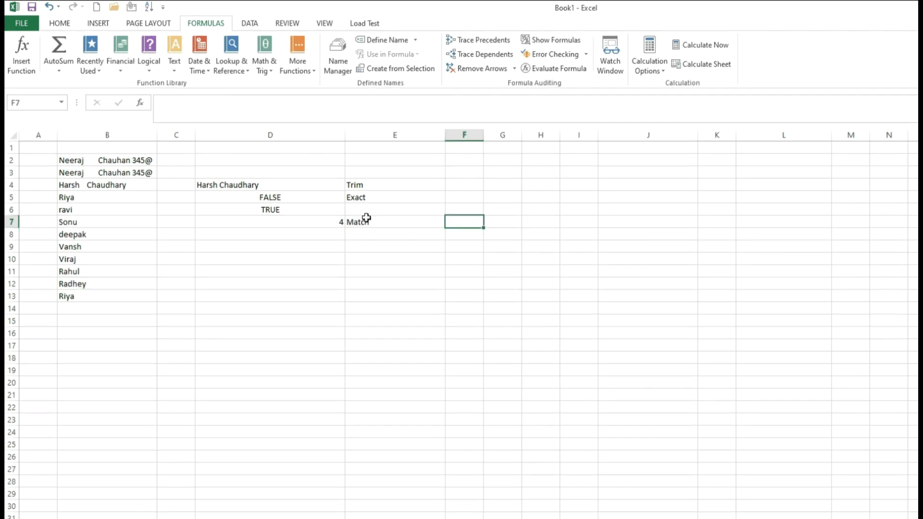
pyautogui.press('Down')
pyautogui.press('Left')
pyautogui.press('Left')
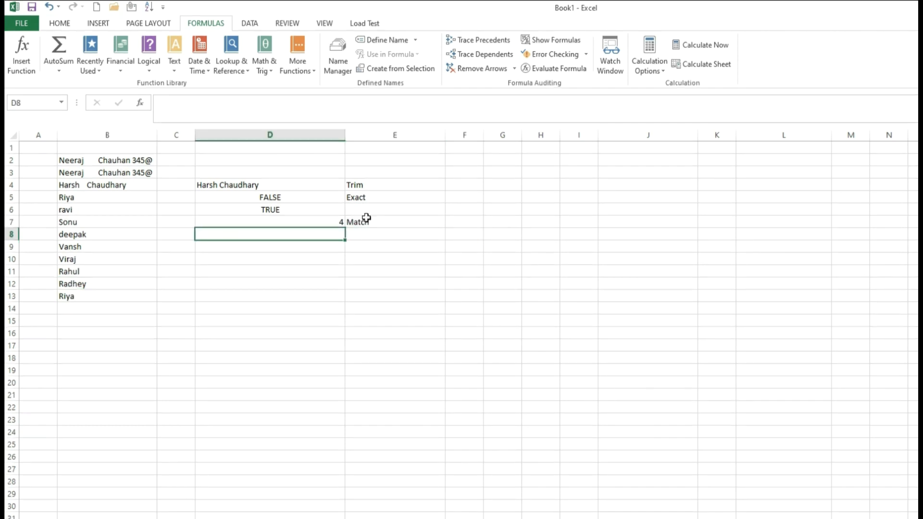
# Step: Enter =LEN(B8) in D8, returning 6
pyautogui.doubleClick(303, 239)
pyautogui.write('=leng')
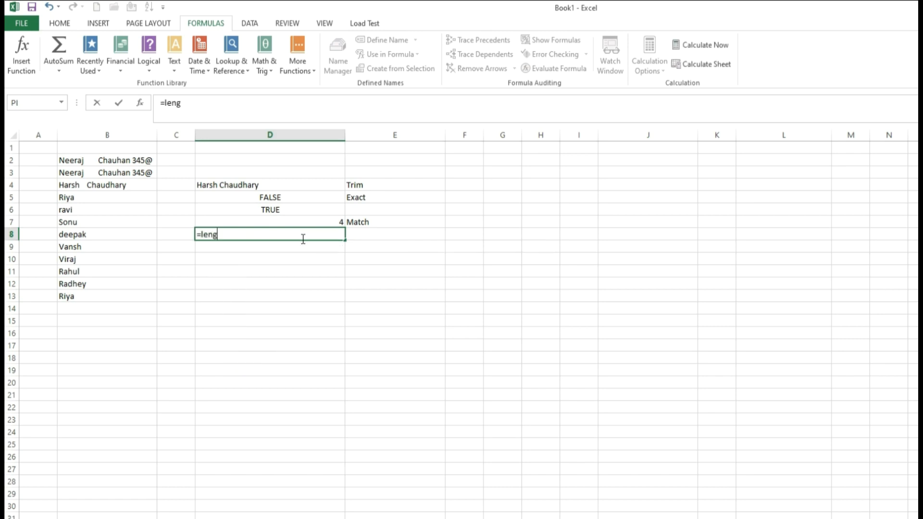
pyautogui.press('BackSpace')
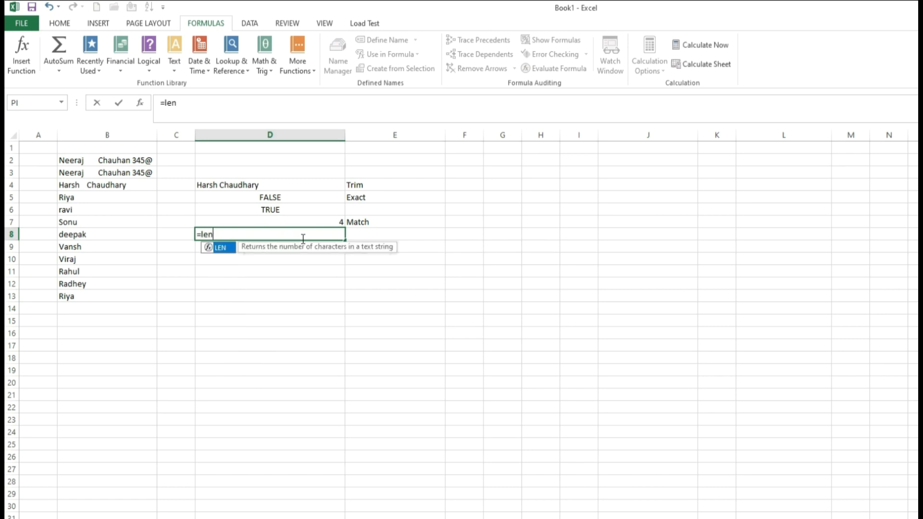
pyautogui.write('(')
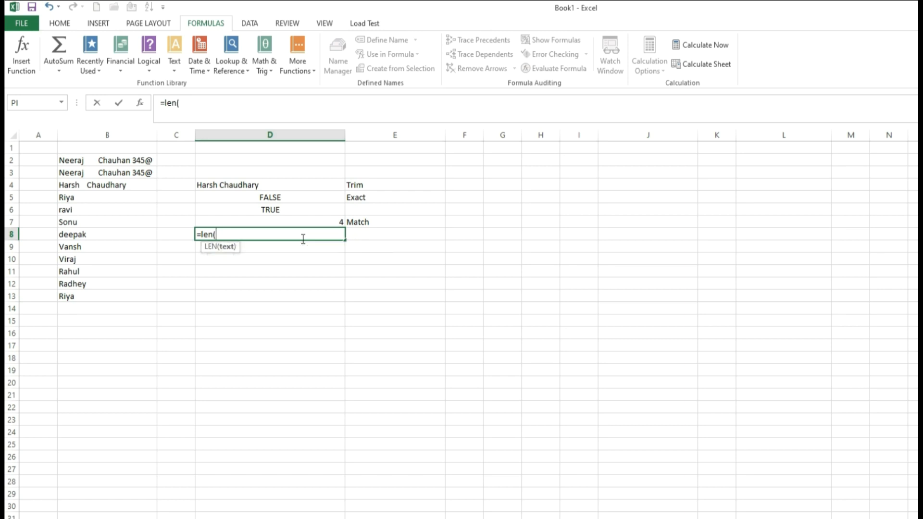
pyautogui.click(85, 235)
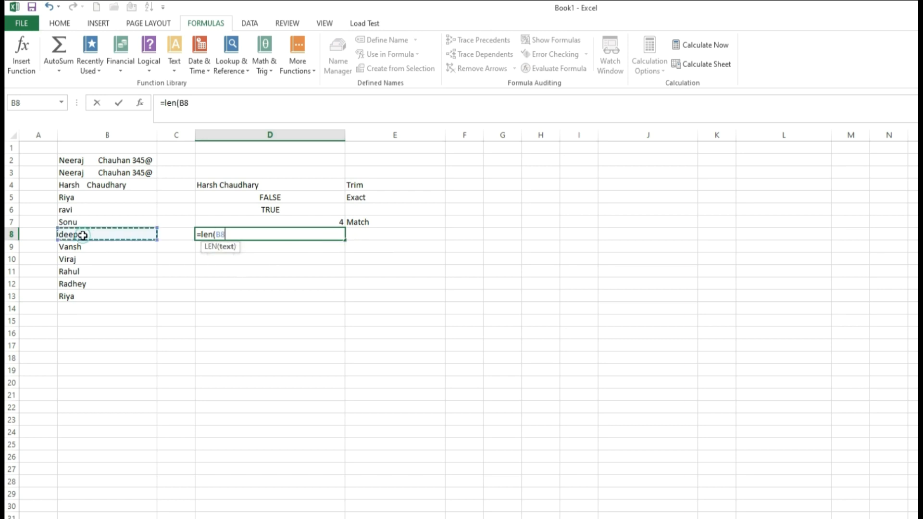
pyautogui.write(')')
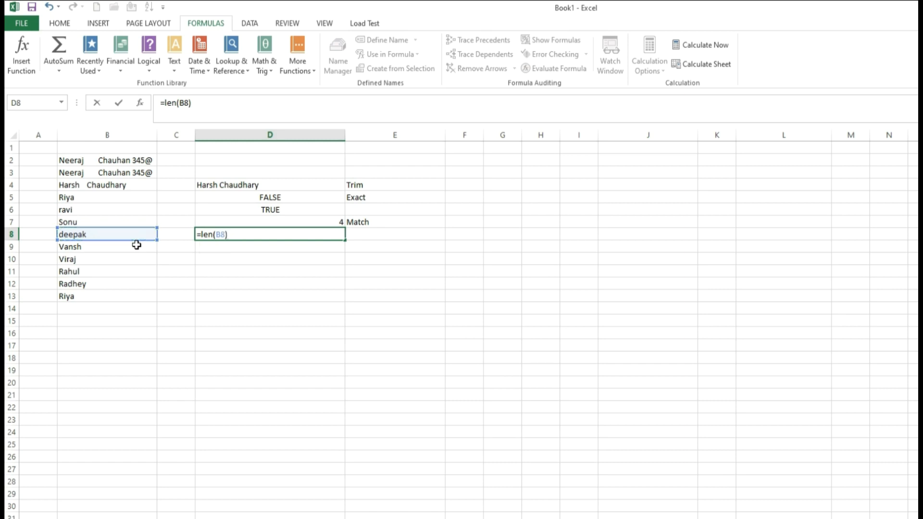
pyautogui.press('Tab')
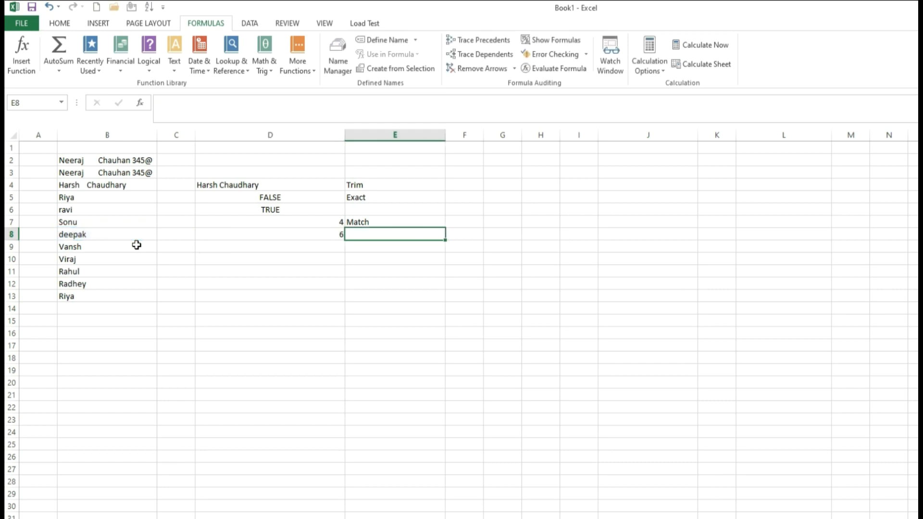
# Step: Enter =LEN(B14) in D9, returning 83
pyautogui.write('Length')
pyautogui.click(304, 245)
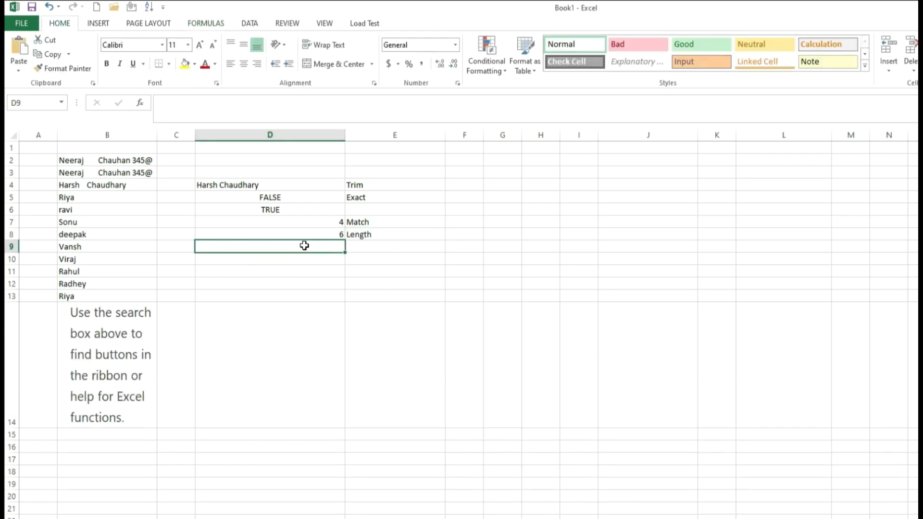
pyautogui.write('=len')
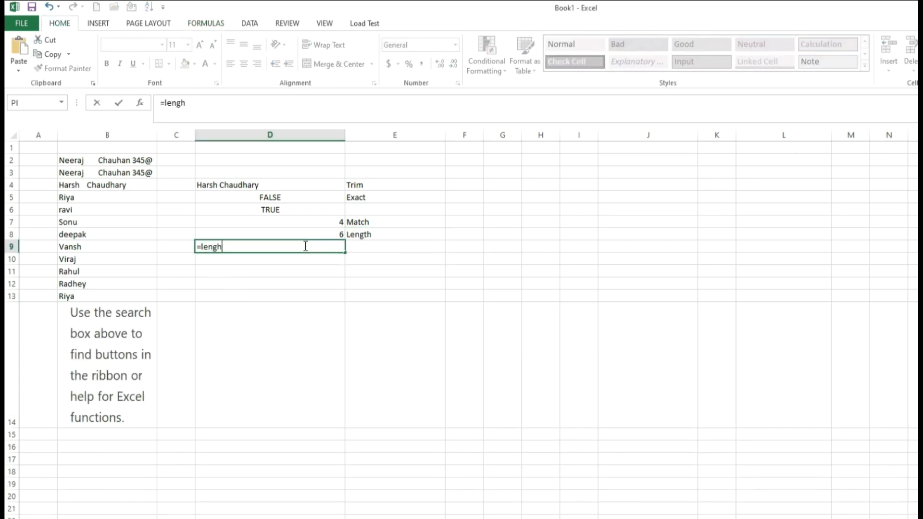
pyautogui.write('(')
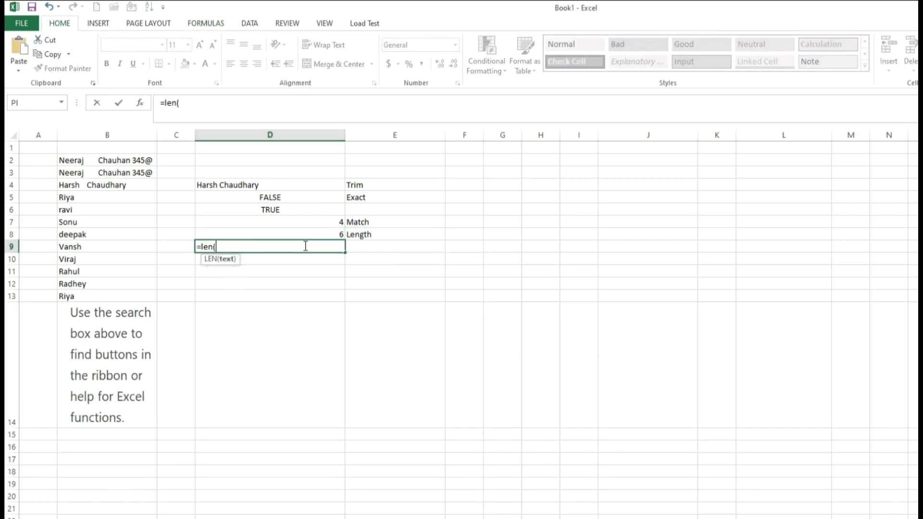
pyautogui.click(124, 354)
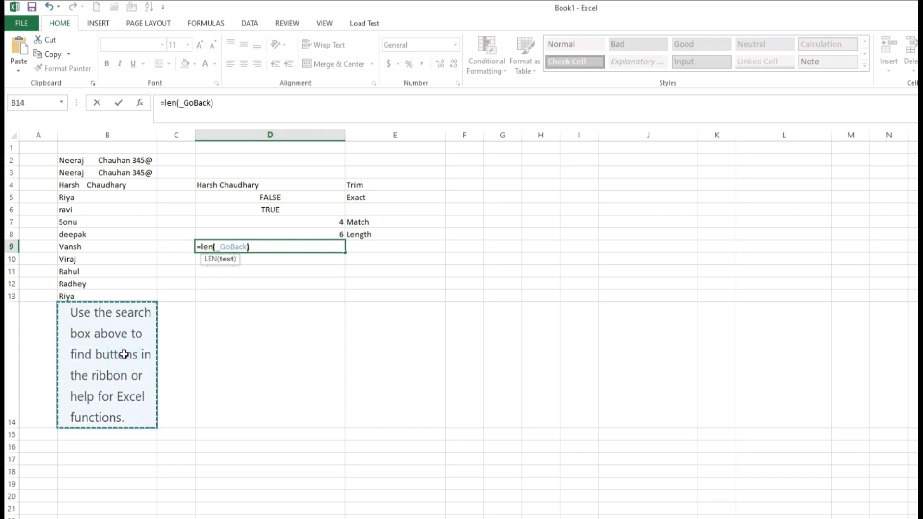
pyautogui.write(')')
pyautogui.press('Tab')
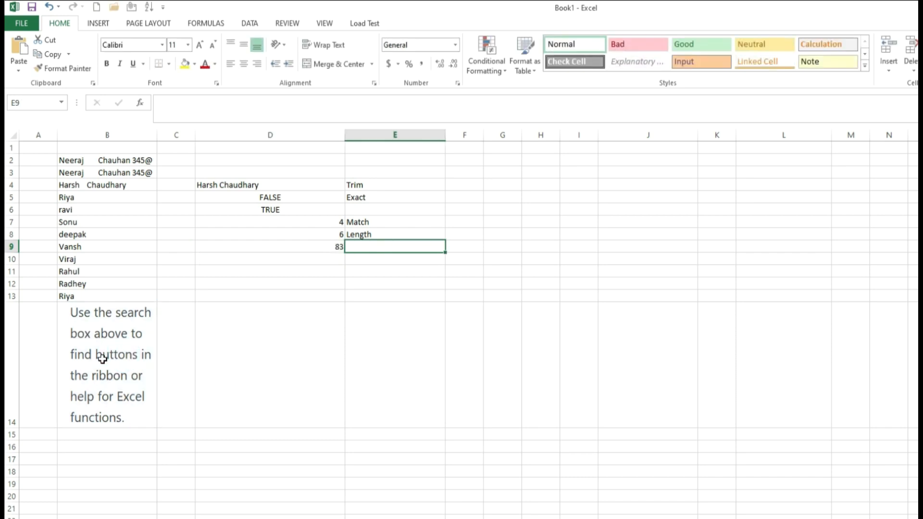
pyautogui.press('Left')
pyautogui.click(314, 261)
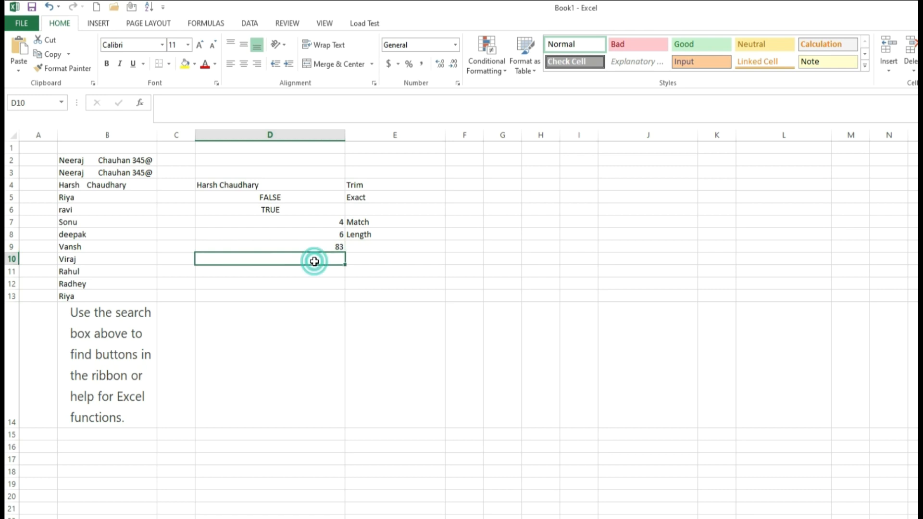
# Step: Label E9 'Length' and E10 'Left'
pyautogui.click(356, 248)
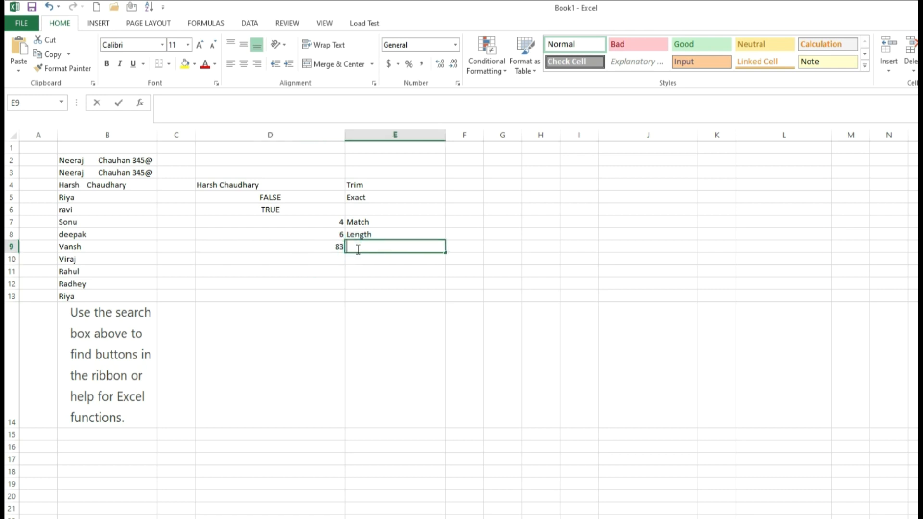
pyautogui.write('Length')
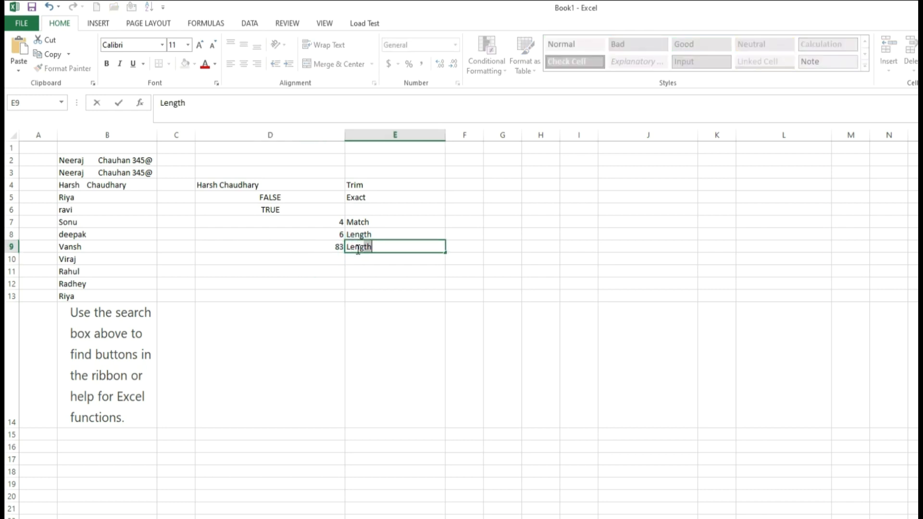
pyautogui.press('Return')
pyautogui.write('Left')
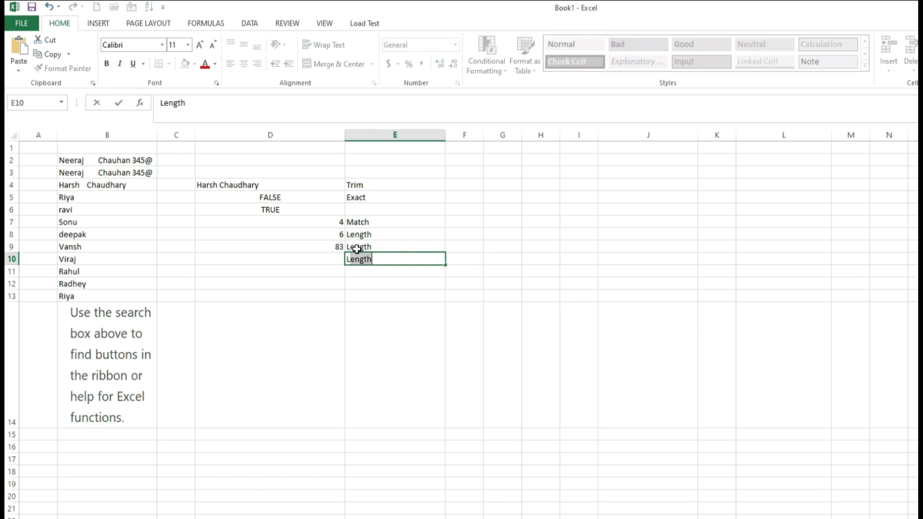
pyautogui.press('Left')
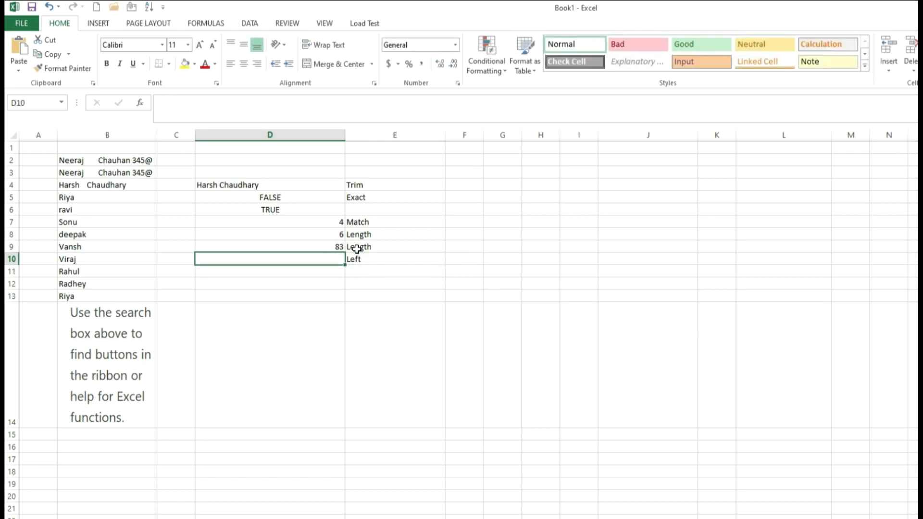
# Step: Enter a LEFT formula on B12 in D10, showing the opening letters 'Radh'
pyautogui.write('=left(')
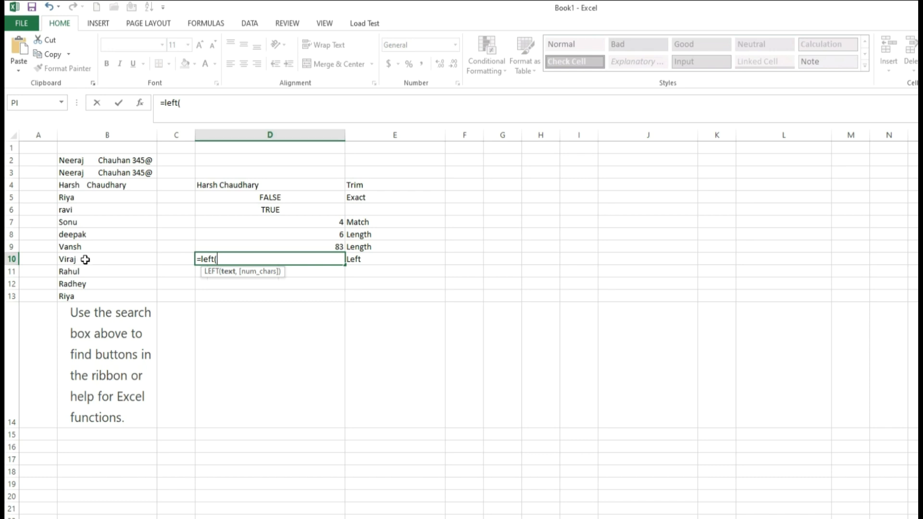
pyautogui.click(77, 286)
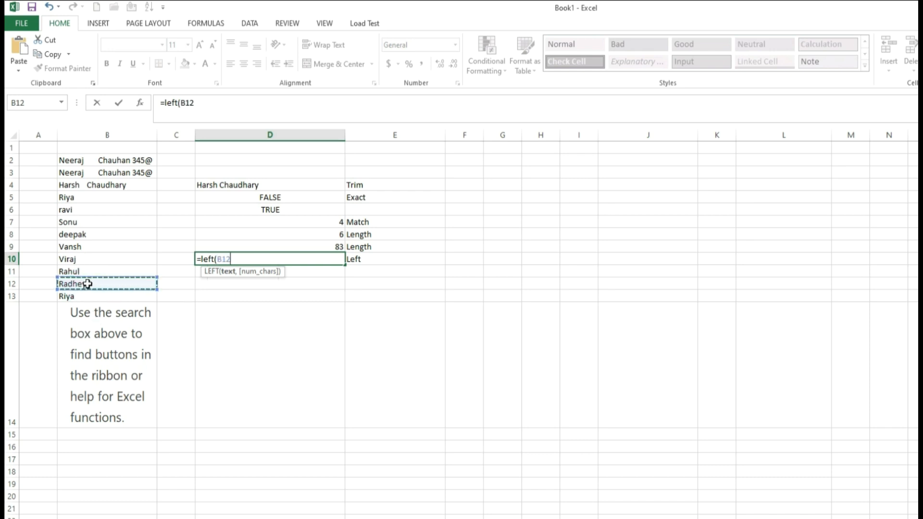
pyautogui.write(',')
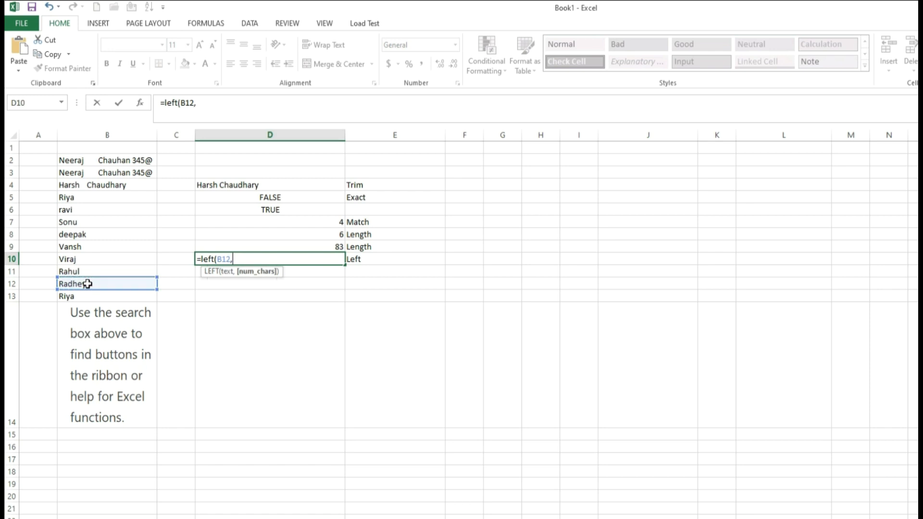
pyautogui.write('3)')
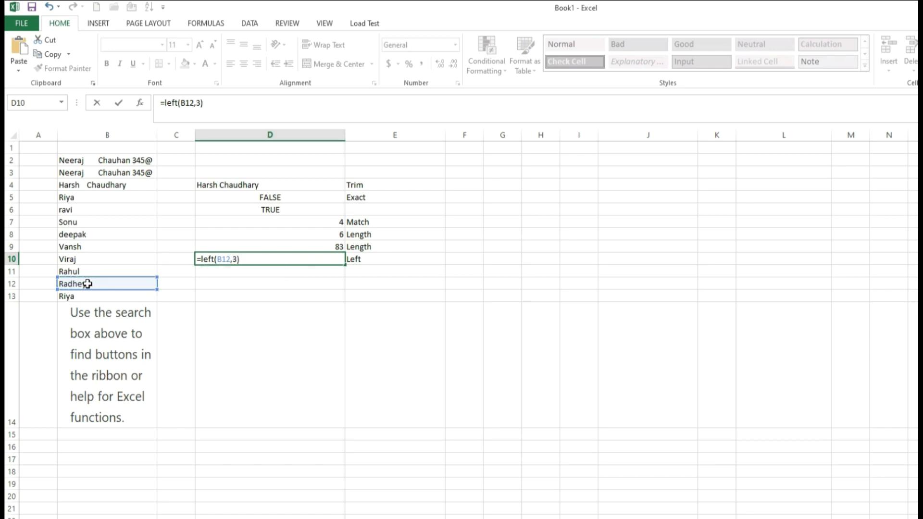
pyautogui.hotkey('ctrl', 'Return')
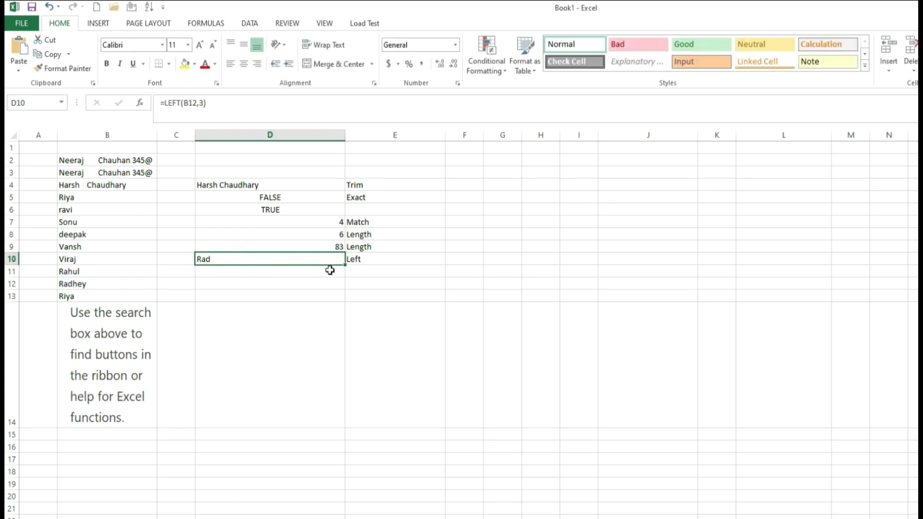
pyautogui.click(359, 261)
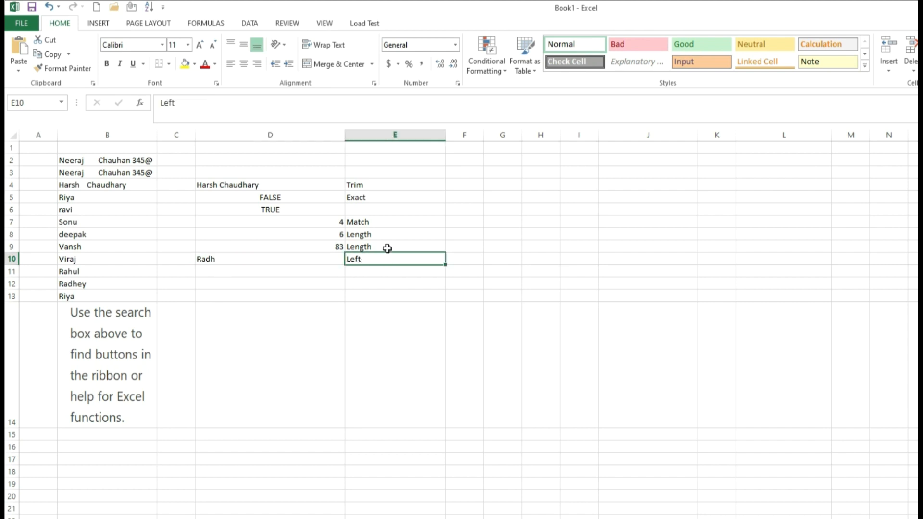
# Step: Enter a ten-digit phone number in G3, correcting its last digit
pyautogui.click(498, 171)
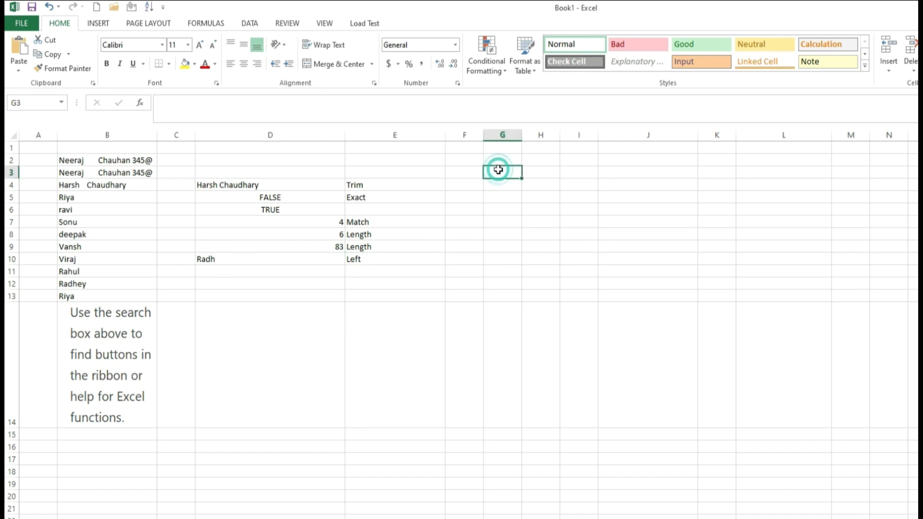
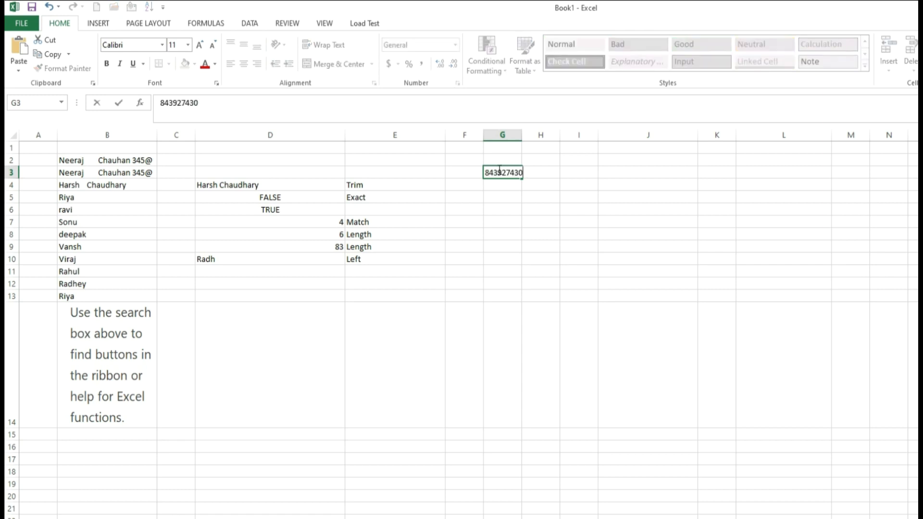
pyautogui.click(534, 173)
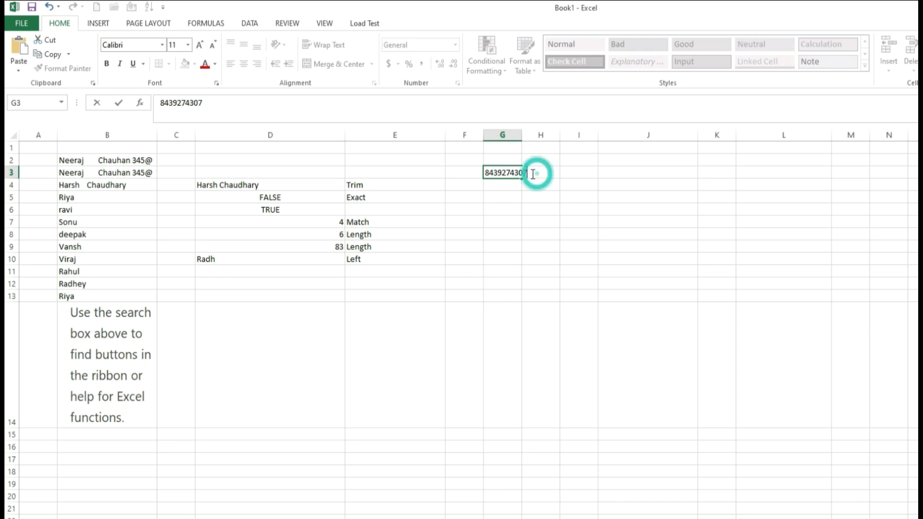
# Step: Type a first name in I3 and begin a =CON formula in K3
pyautogui.click(563, 161)
pyautogui.click(582, 176)
pyautogui.write('Nee')
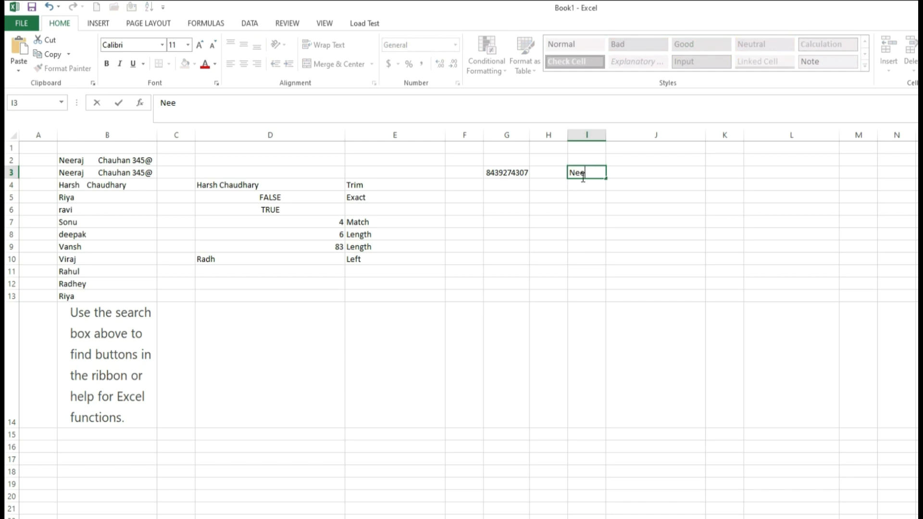
pyautogui.write('raj')
pyautogui.click(716, 173)
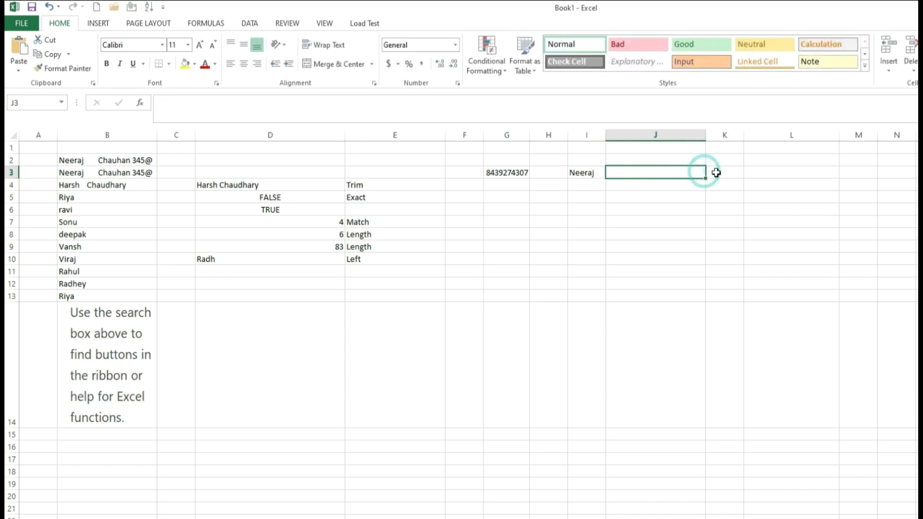
pyautogui.write('con')
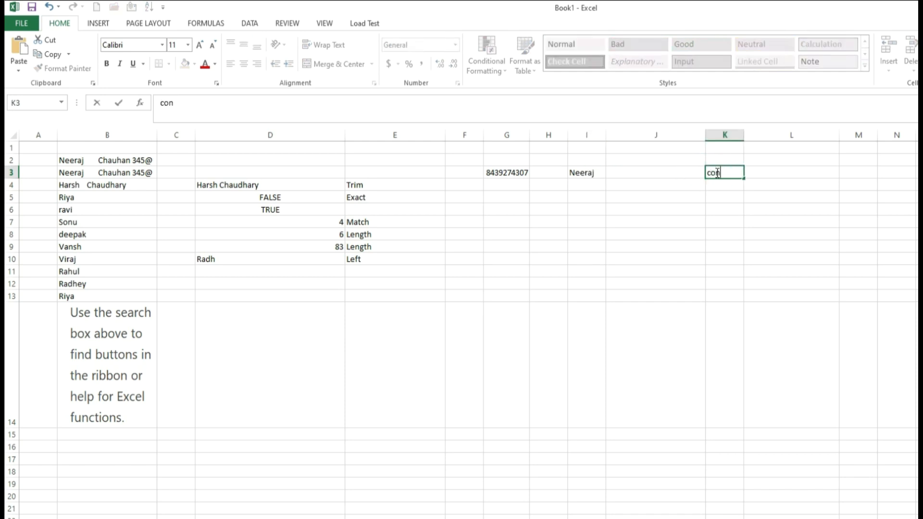
pyautogui.press('BackSpace')
pyautogui.press('BackSpace')
pyautogui.write('=con')
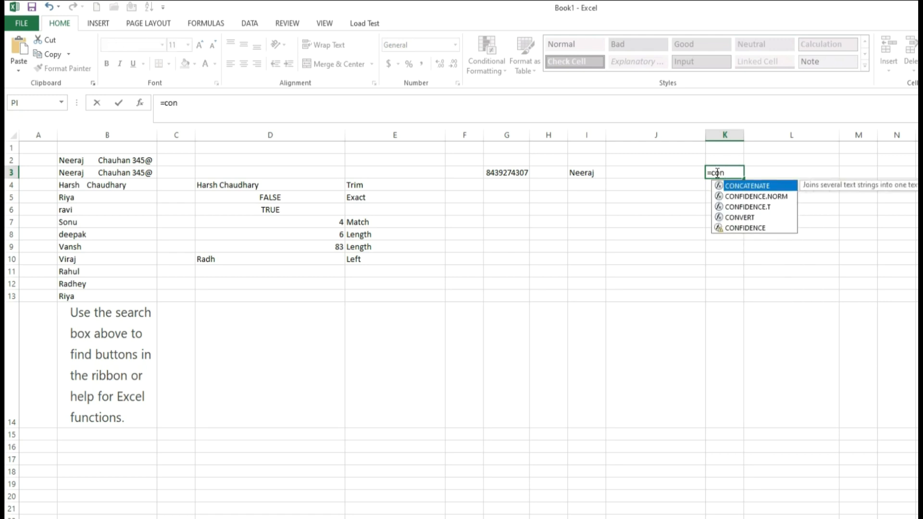
# Step: Build =CONCATENATE(LEFT(I3,4),RIGHT(G3,4)) in K3, joining the name's first four letters and number's last four digits
pyautogui.doubleClick(746, 186)
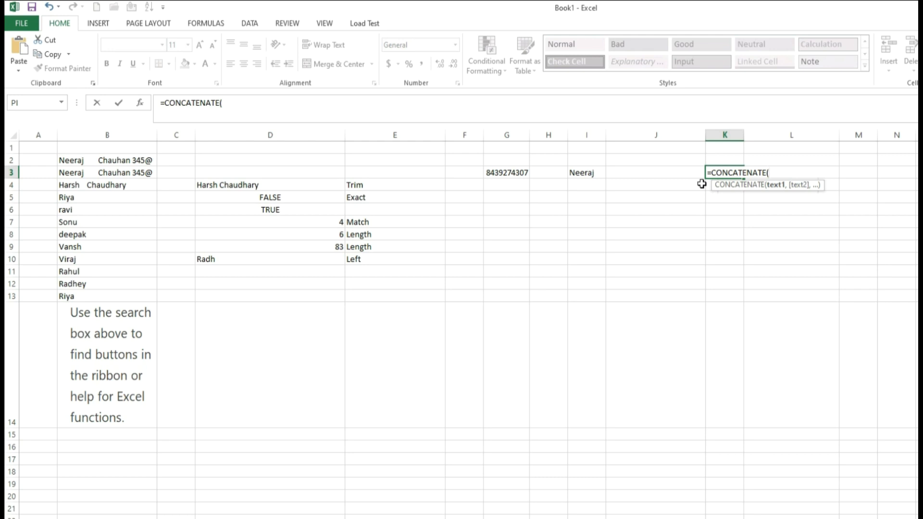
pyautogui.write('left')
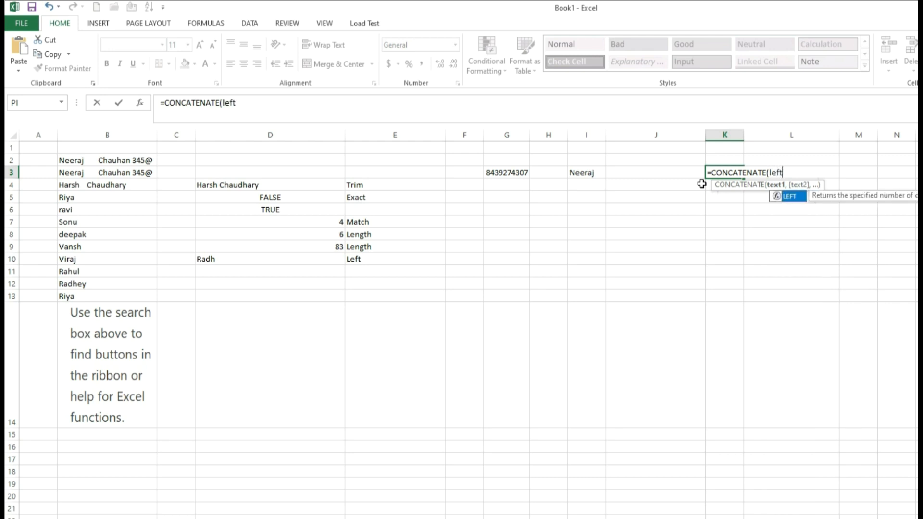
pyautogui.write('(')
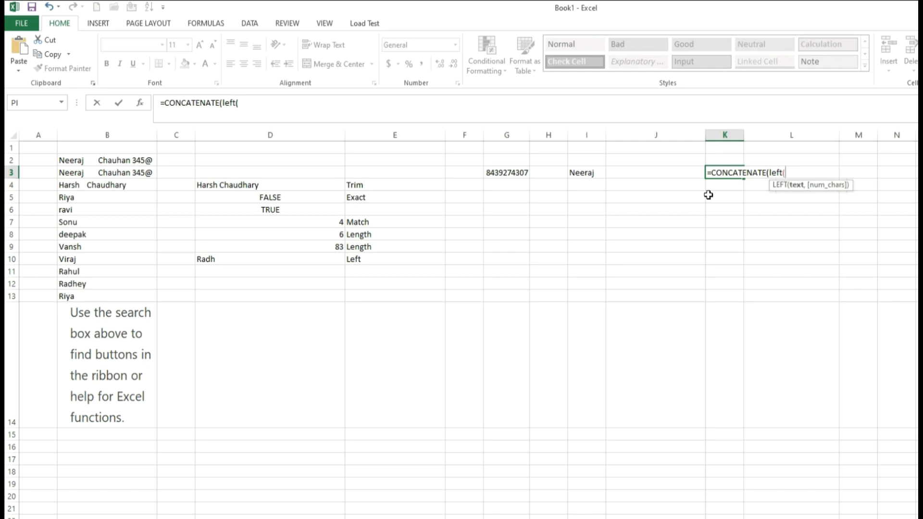
pyautogui.click(579, 173)
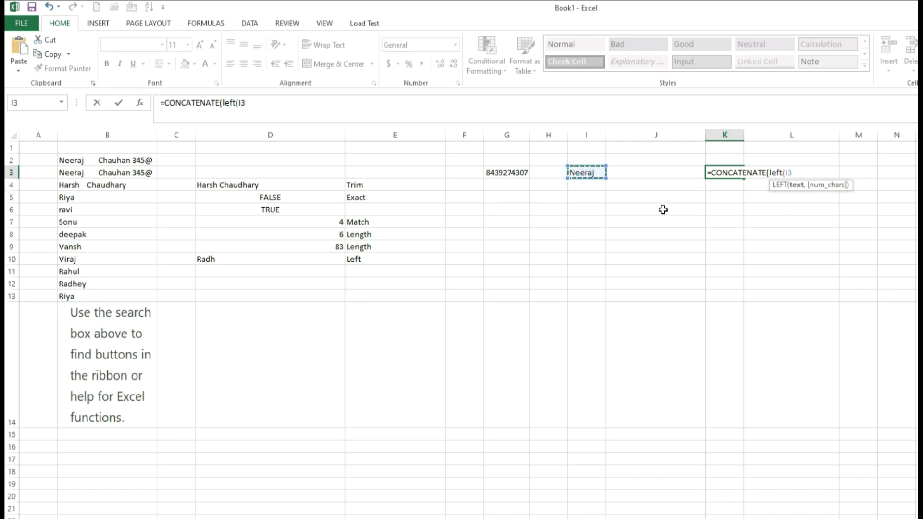
pyautogui.write(',4')
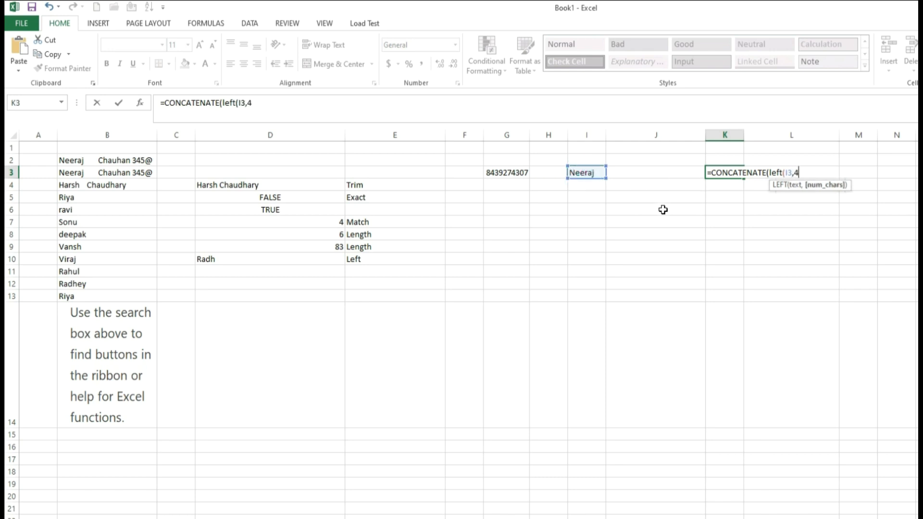
pyautogui.write('),')
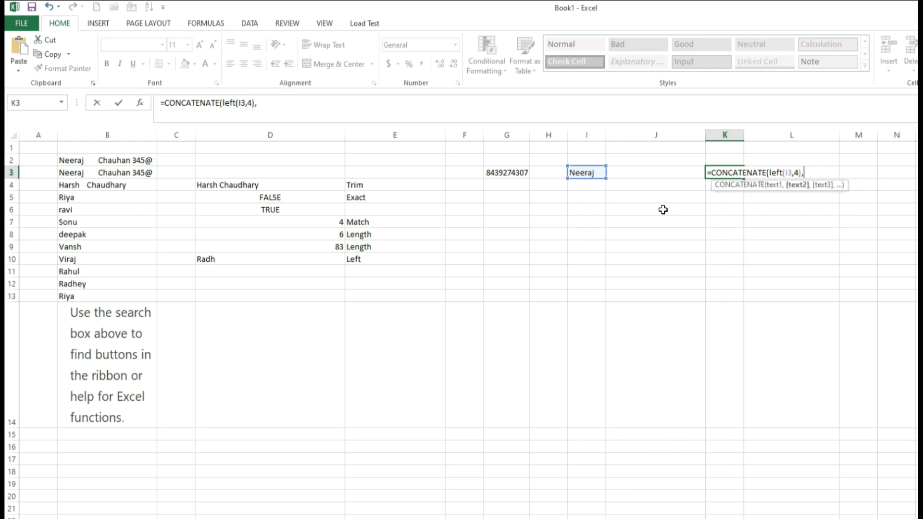
pyautogui.write('ri')
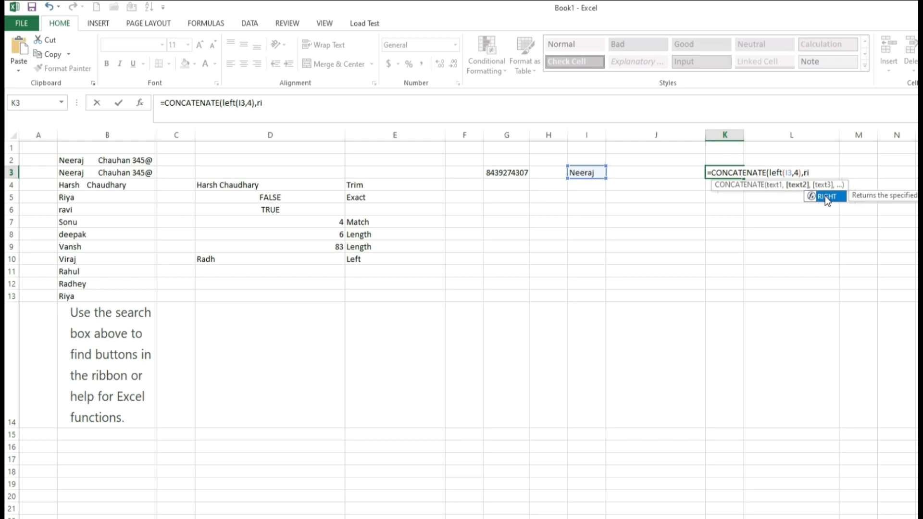
pyautogui.click(812, 174)
pyautogui.press('BackSpace')
pyautogui.press('BackSpace')
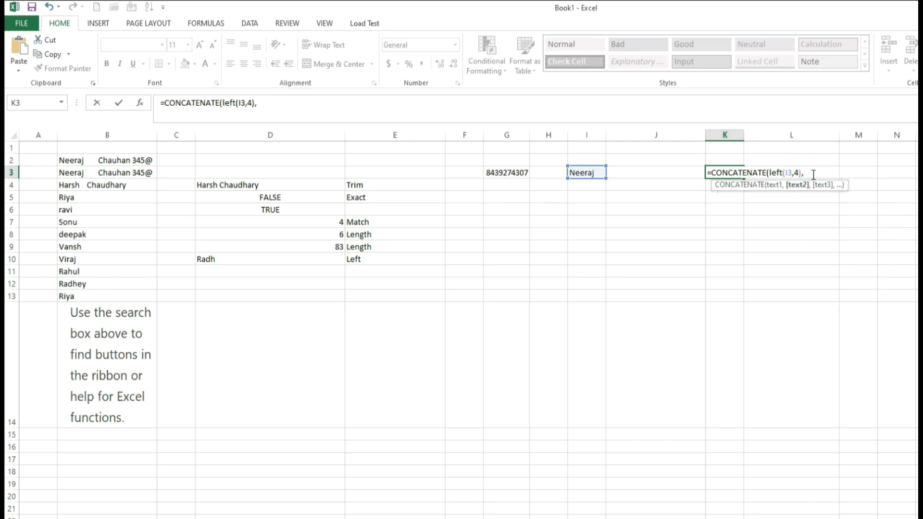
pyautogui.write('right')
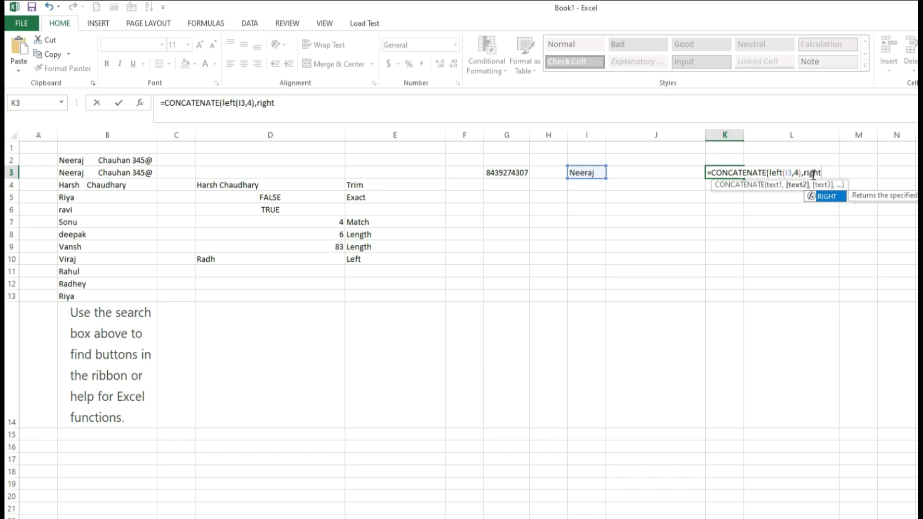
pyautogui.doubleClick(826, 196)
pyautogui.click(513, 174)
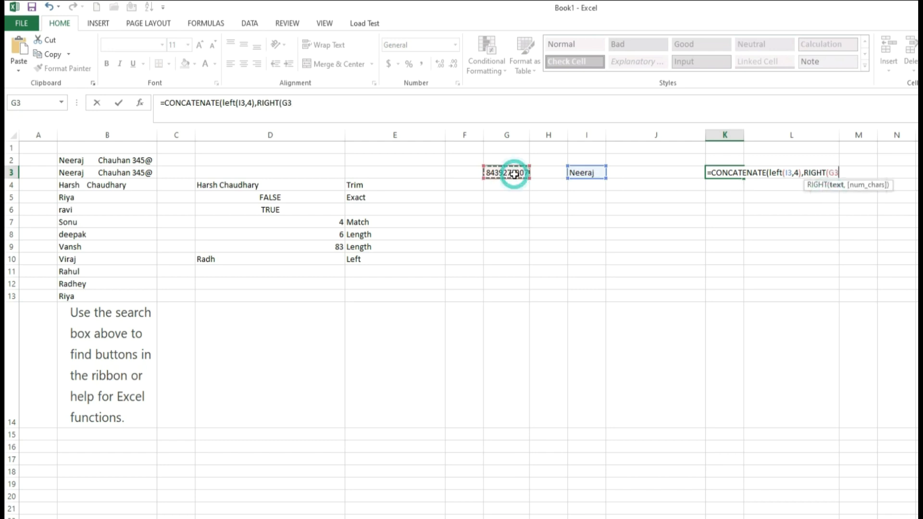
pyautogui.write(',')
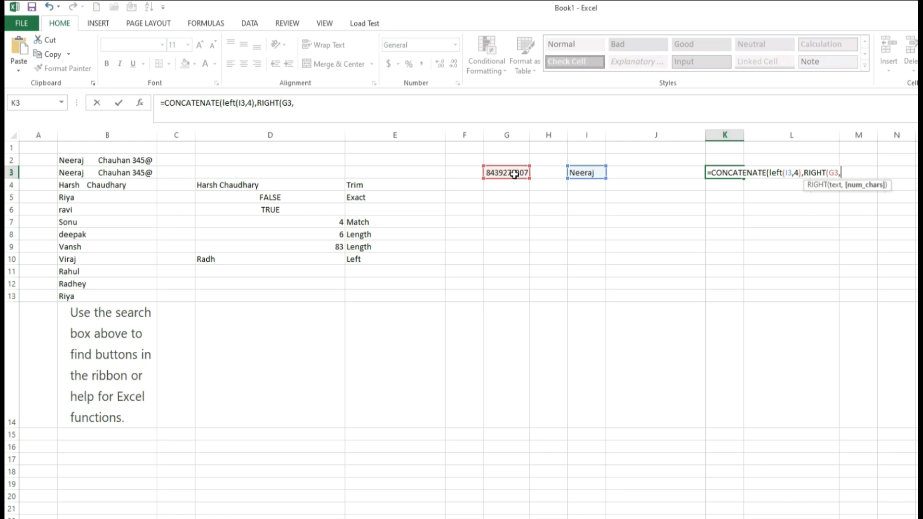
pyautogui.write('4))')
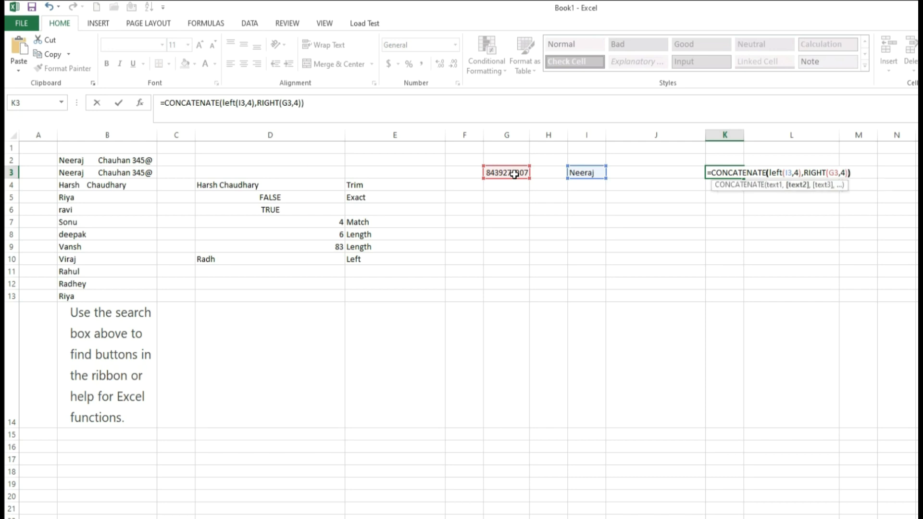
pyautogui.press('Tab')
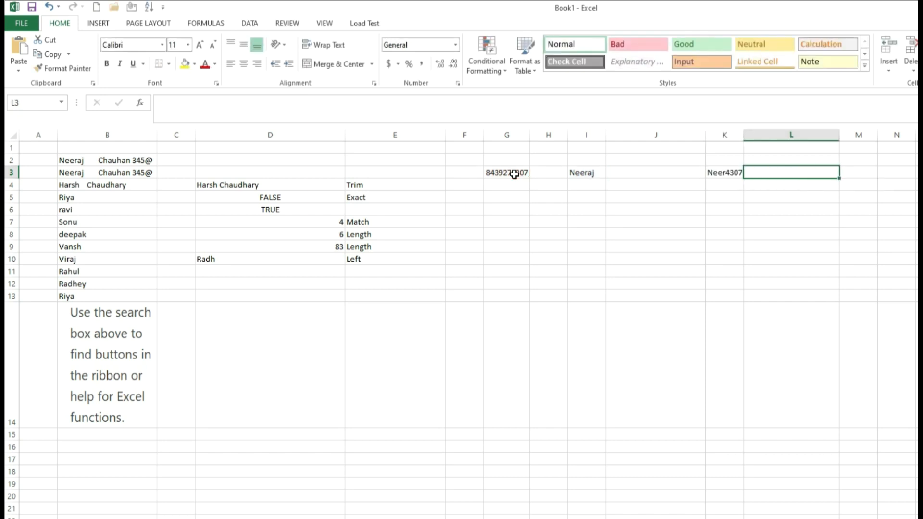
# Step: Autofit column K and review the values in I3, G3 and K3
pyautogui.doubleClick(742, 138)
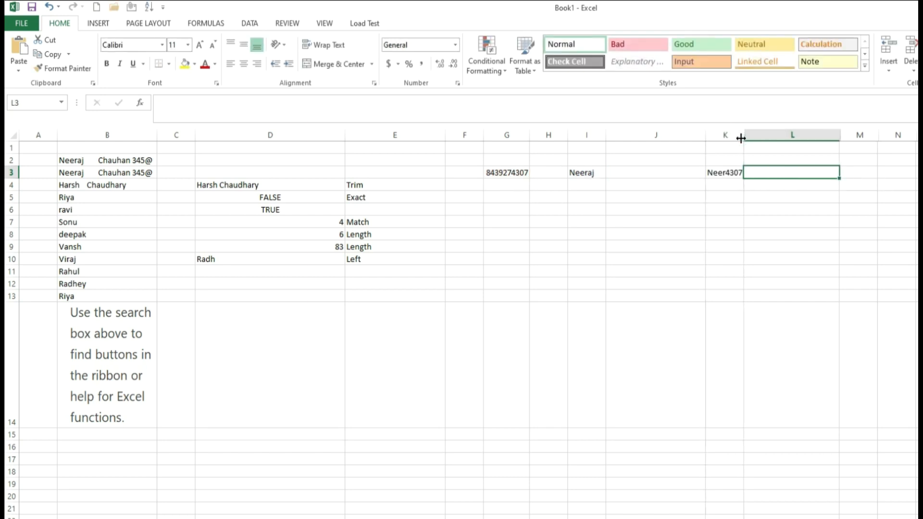
pyautogui.doubleClick(719, 173)
pyautogui.press('Tab')
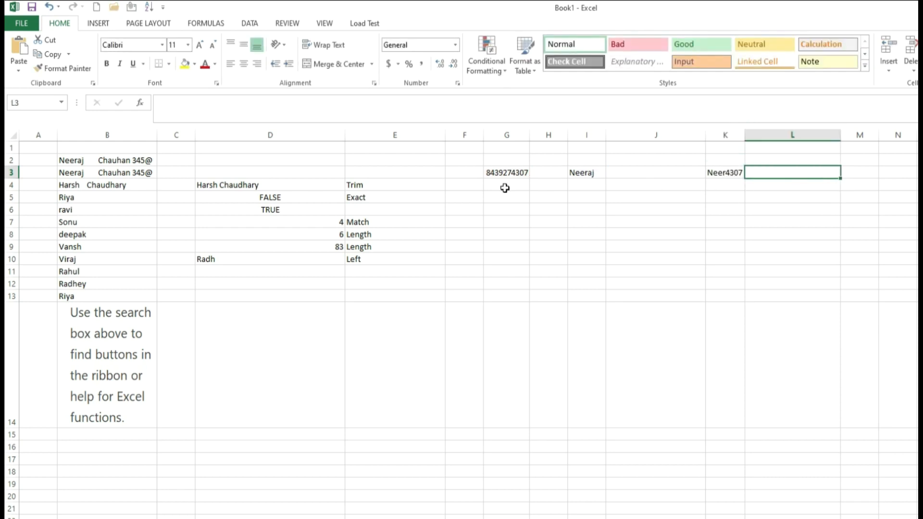
pyautogui.click(580, 173)
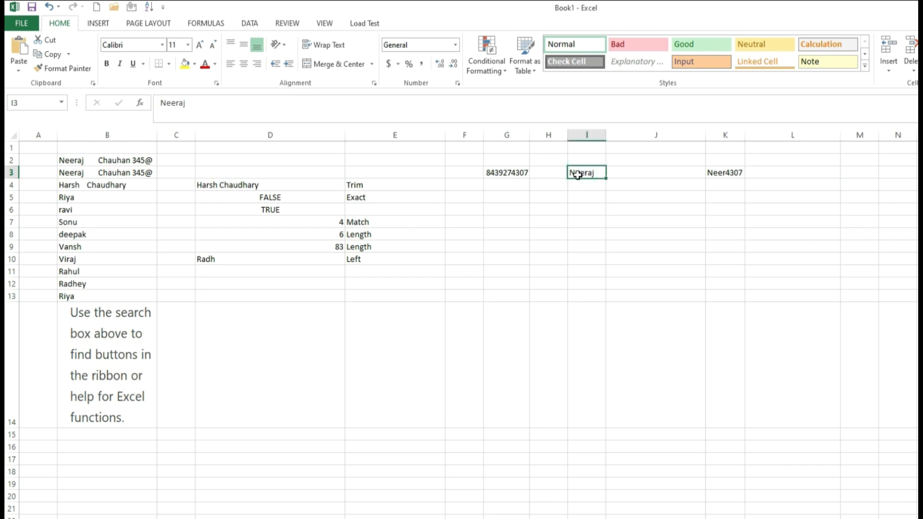
pyautogui.click(511, 175)
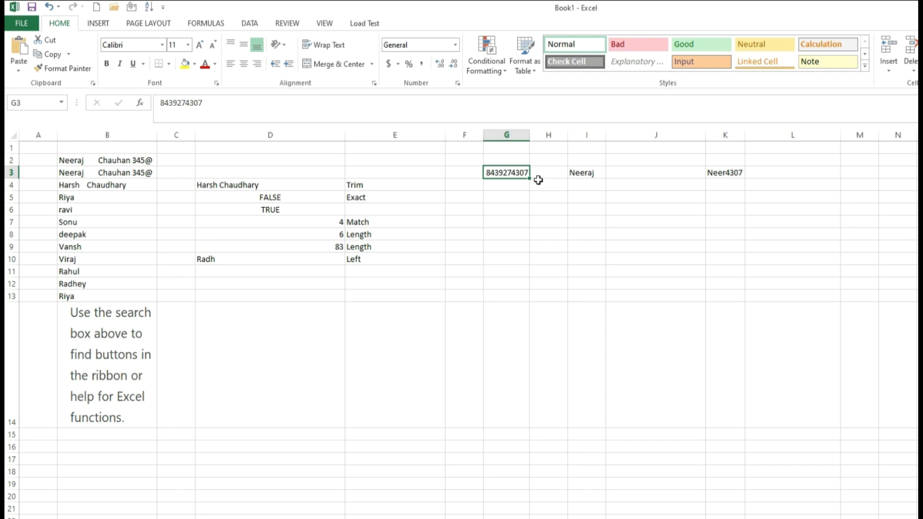
pyautogui.click(741, 176)
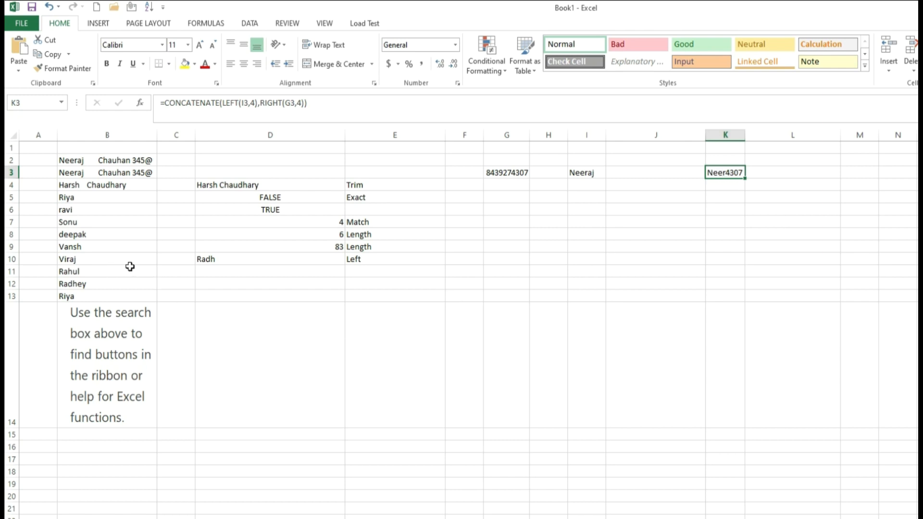
pyautogui.click(360, 271)
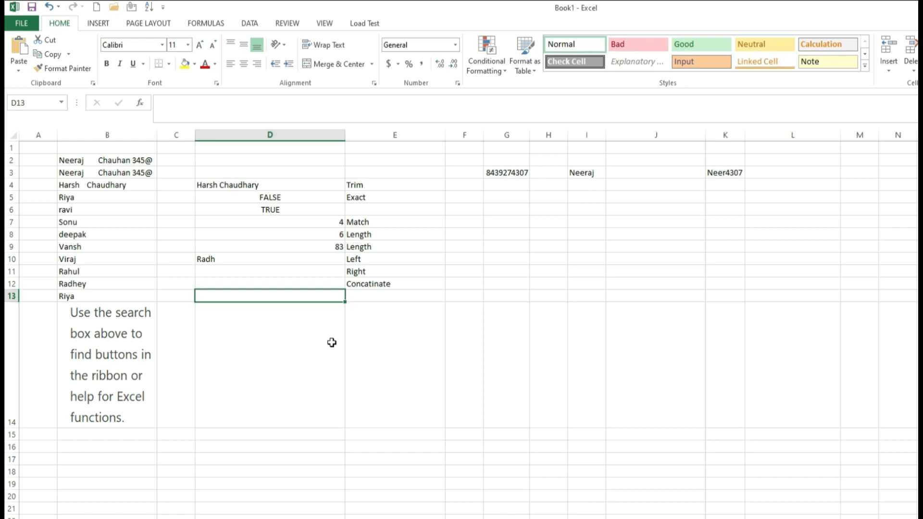
# Step: Enter =LOWER(B12) in D13 to show the name in lowercase
pyautogui.write('=lo')
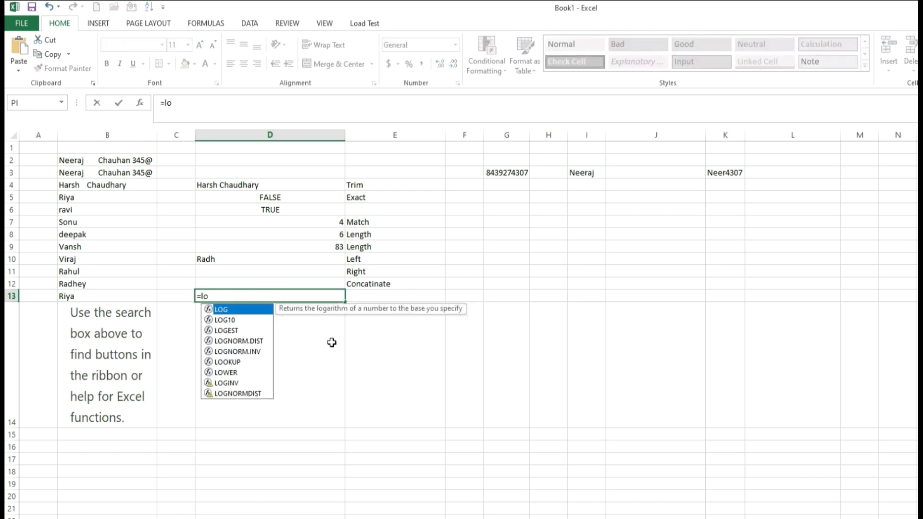
pyautogui.write('we')
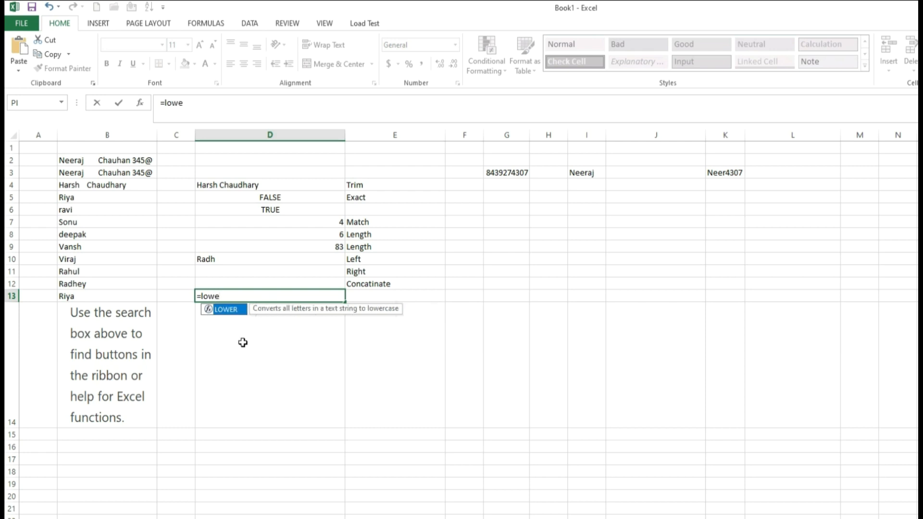
pyautogui.doubleClick(223, 310)
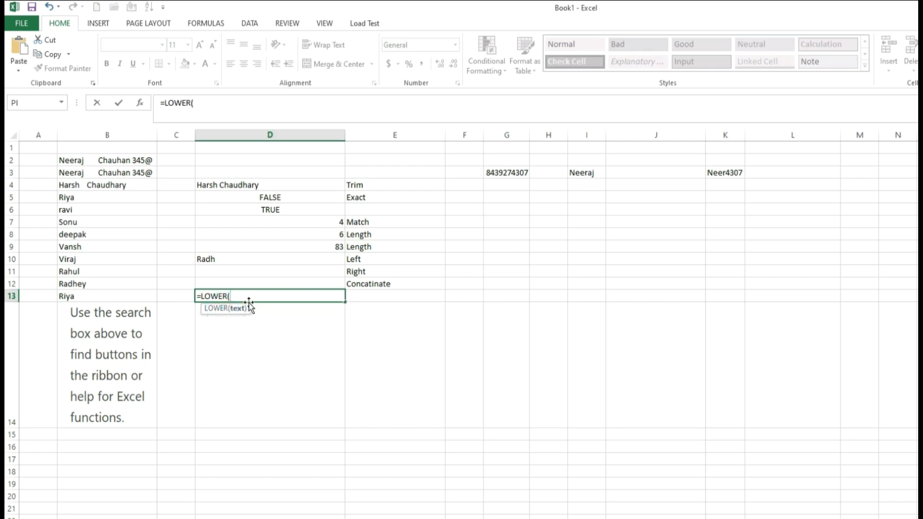
pyautogui.click(118, 323)
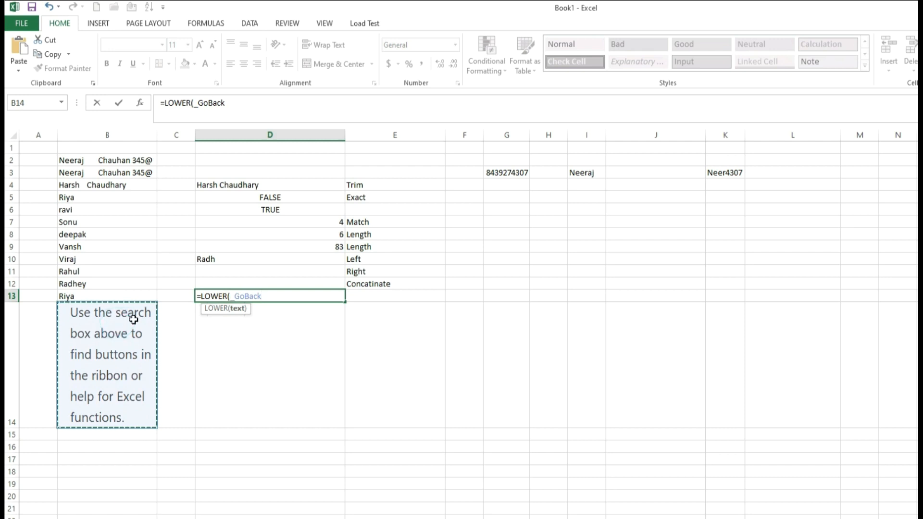
pyautogui.click(88, 287)
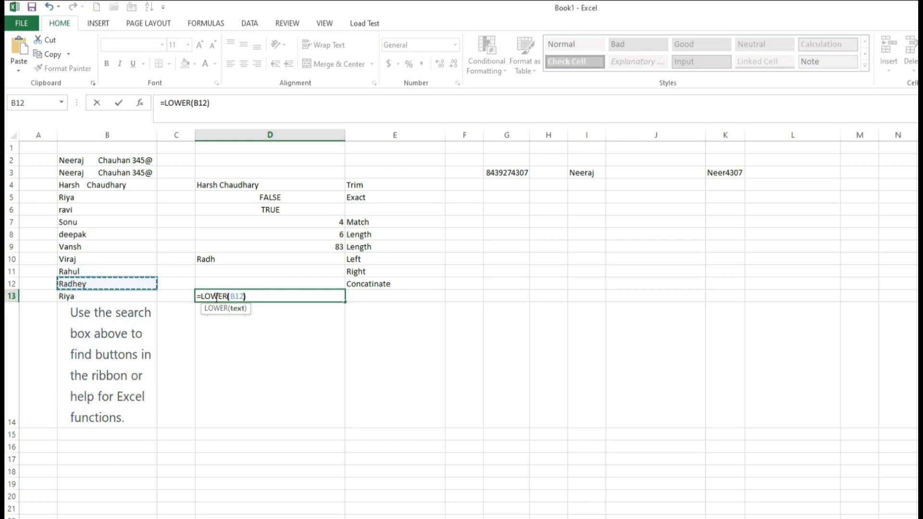
pyautogui.press('Tab')
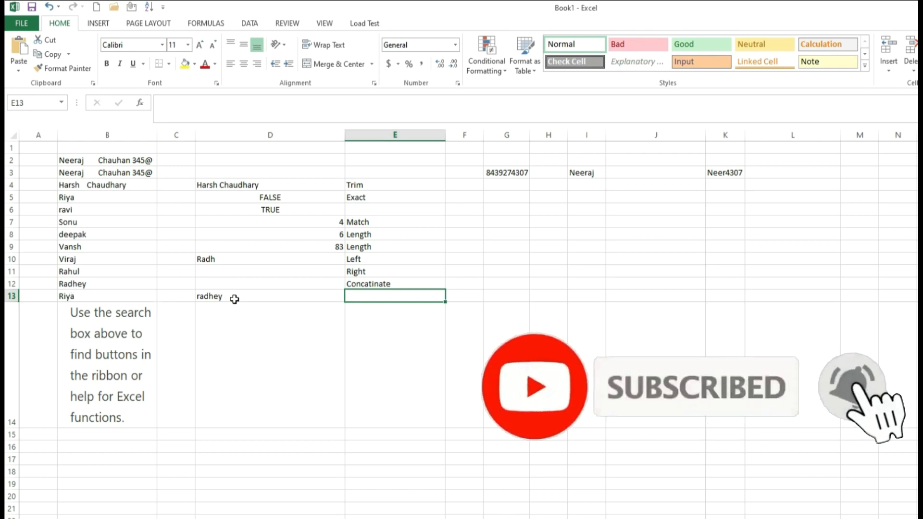
# Step: Label E13 Lower and start an =UPPER( formula in D14
pyautogui.write('Lower')
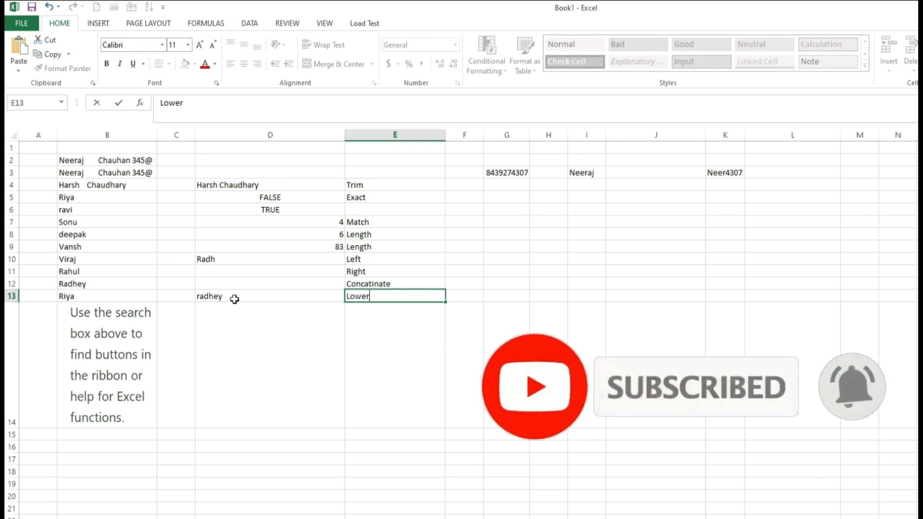
pyautogui.click(235, 302)
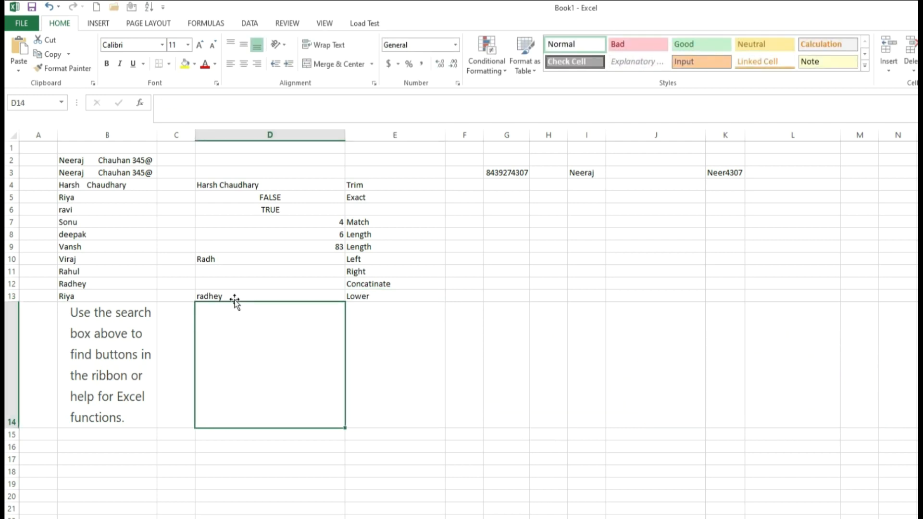
pyautogui.write('=u')
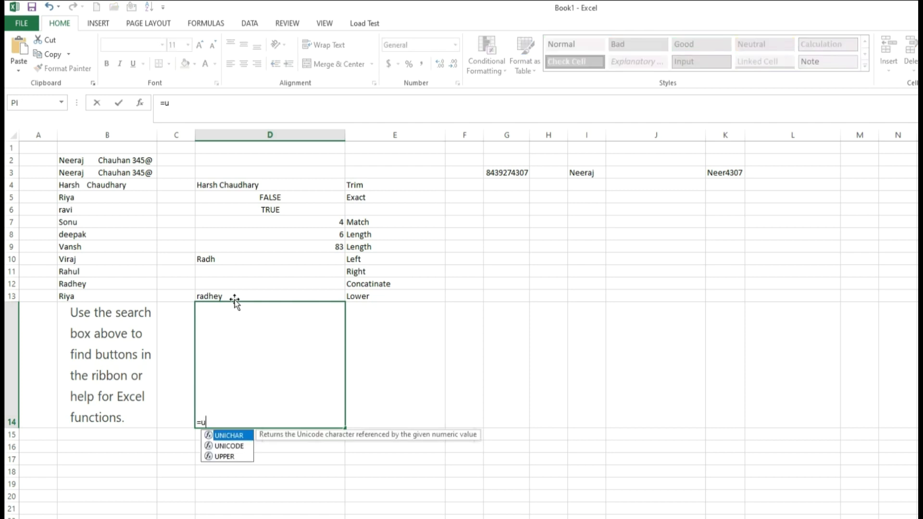
pyautogui.write('pper(')
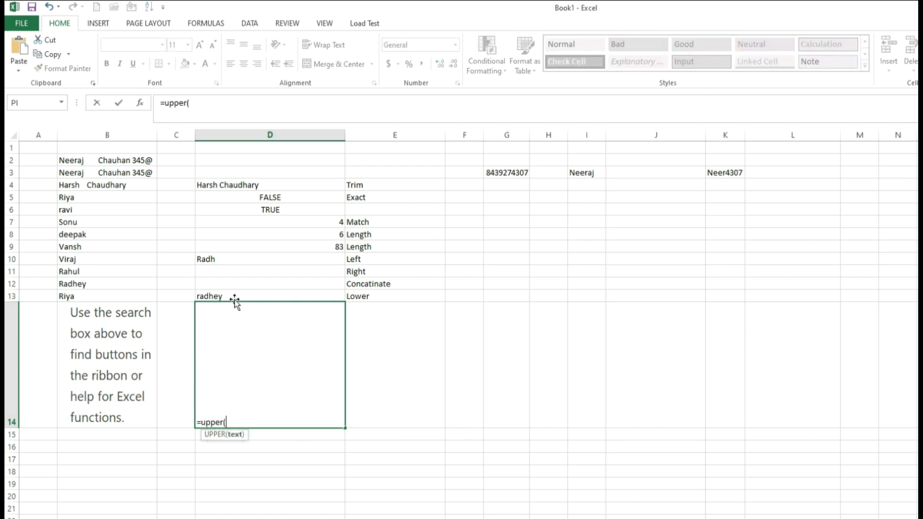
# Step: Complete UPPER on the text box's sentence in D14 and wrap its text
pyautogui.click(128, 331)
pyautogui.write(')')
pyautogui.hotkey('ctrl', 'Return')
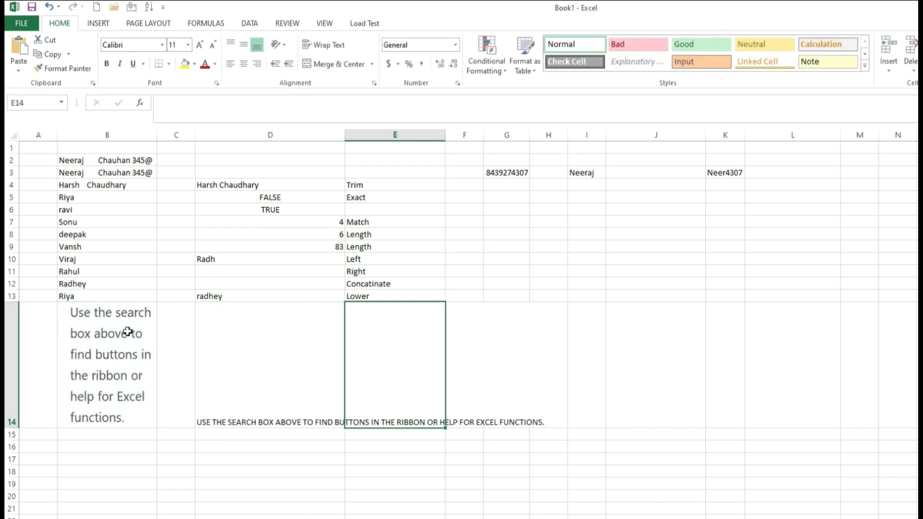
pyautogui.click(323, 45)
# Step: Label E14 Upper
pyautogui.click(384, 358)
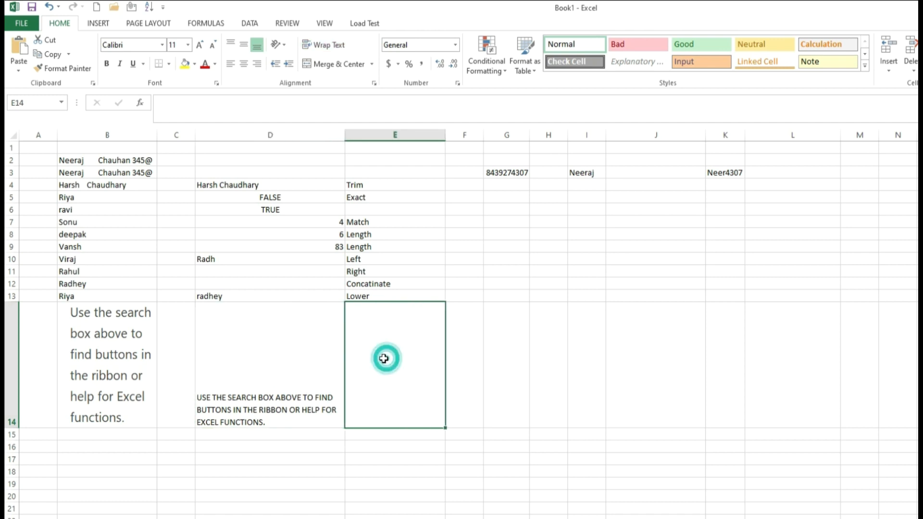
pyautogui.write('Upper')
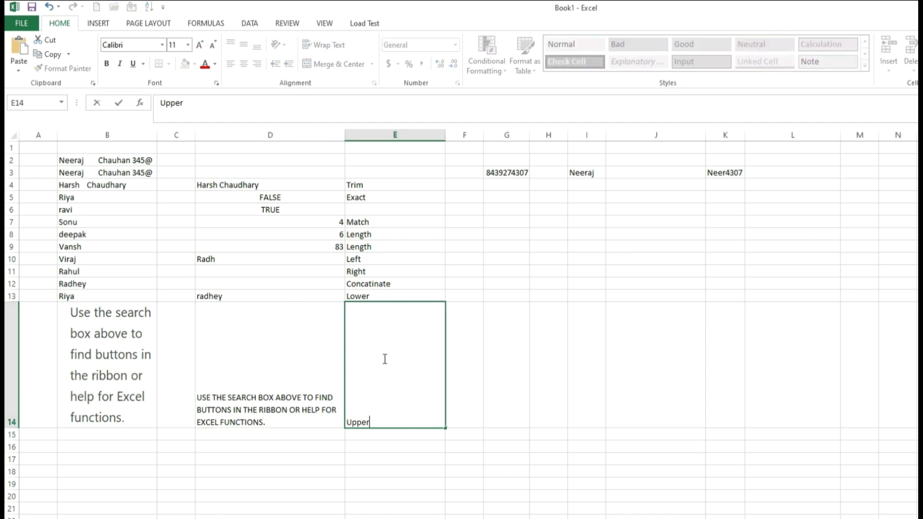
pyautogui.press('Tab')
pyautogui.click(224, 434)
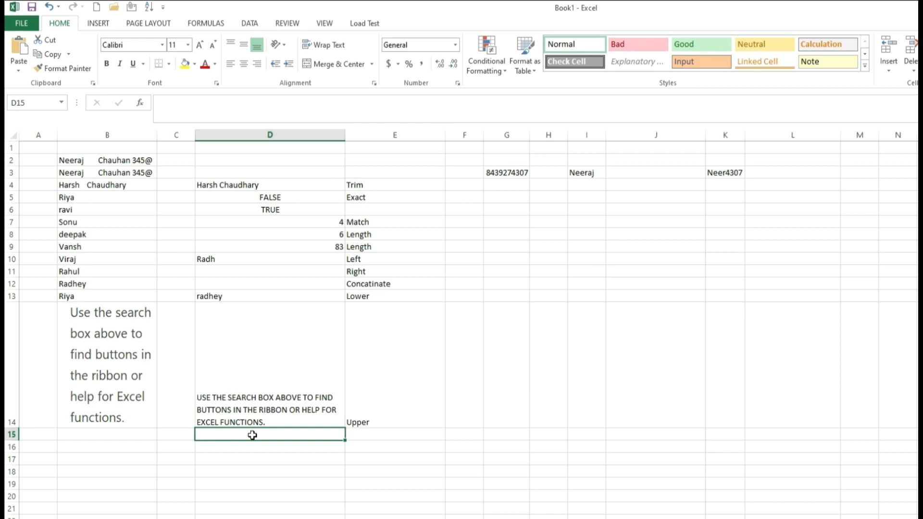
# Step: Enter a PROPER formula on the text box's sentence in D15 and wrap its text
pyautogui.write('=')
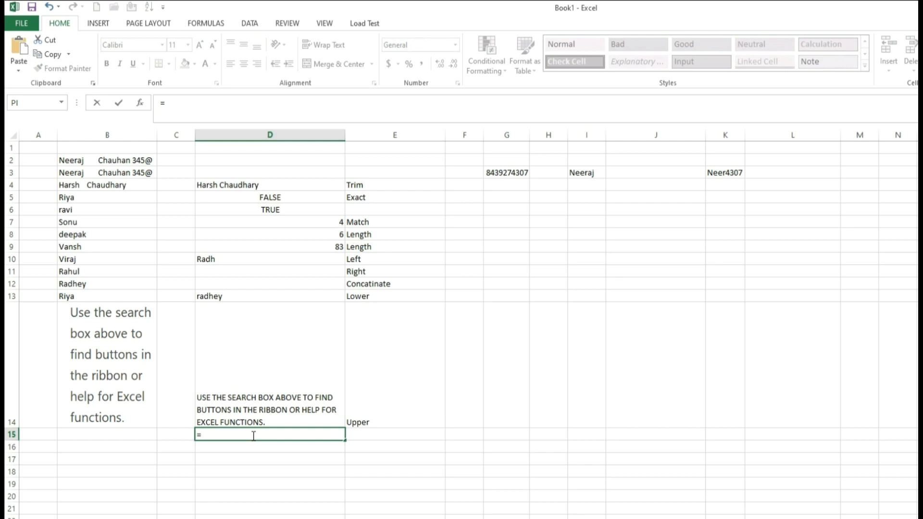
pyautogui.write('pr')
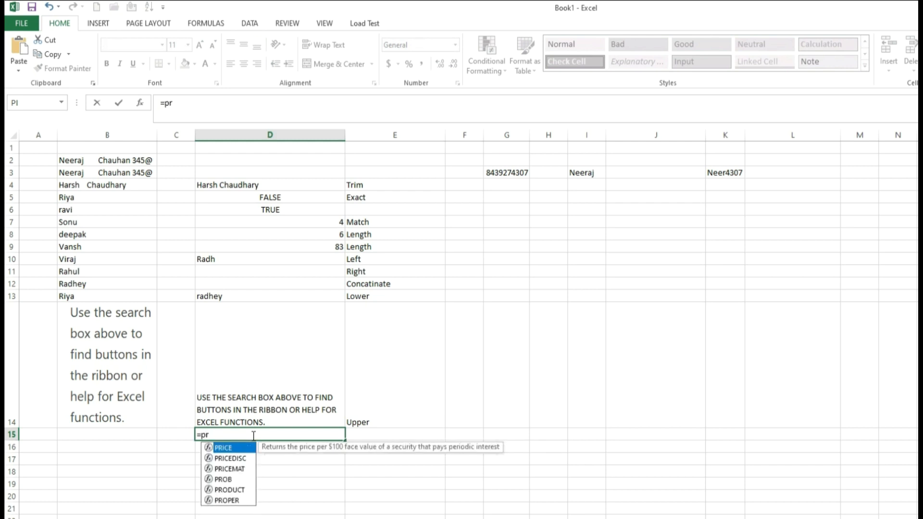
pyautogui.write('op')
pyautogui.doubleClick(232, 448)
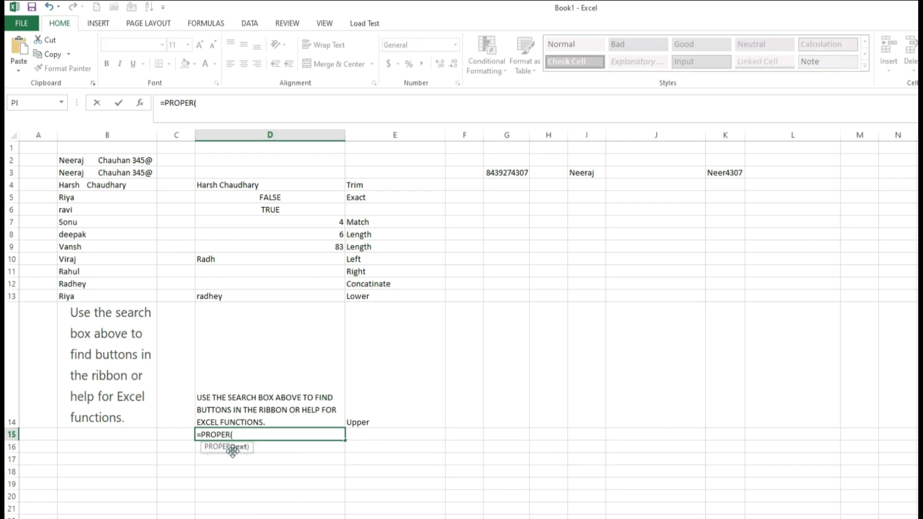
pyautogui.click(68, 355)
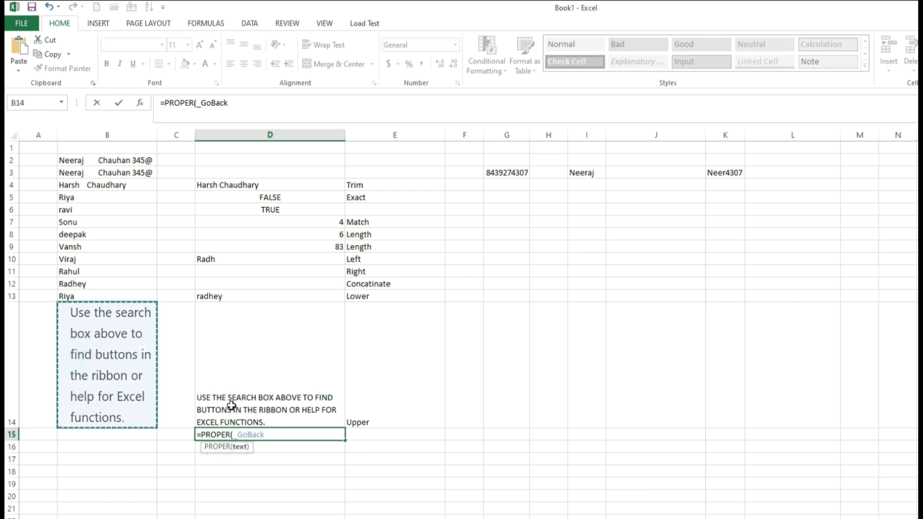
pyautogui.press('Tab')
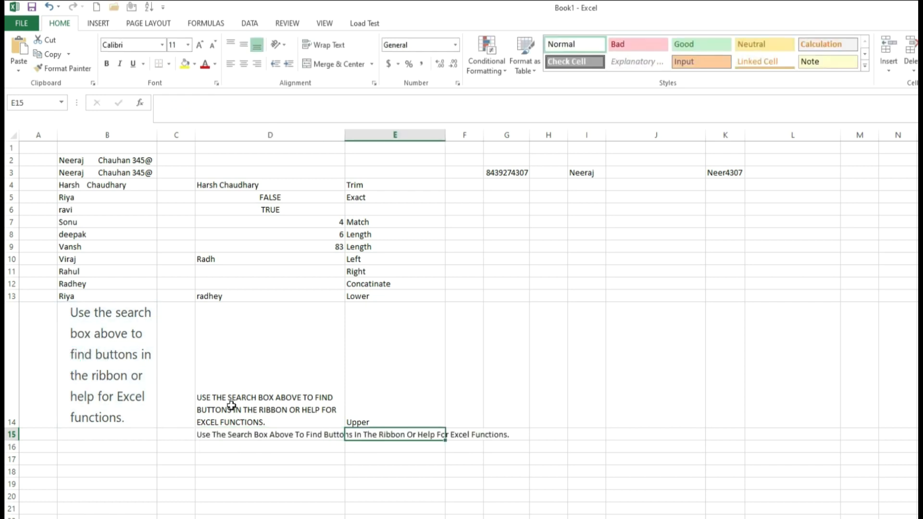
pyautogui.click(278, 437)
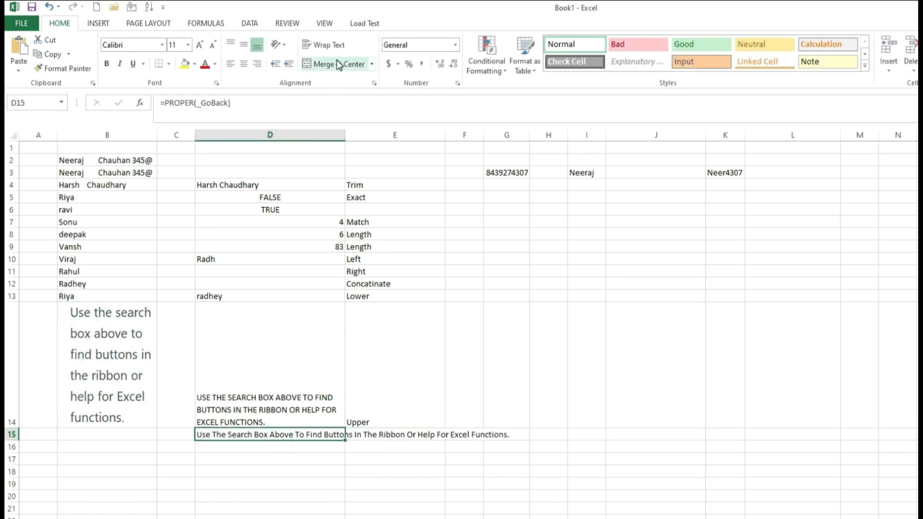
pyautogui.click(324, 44)
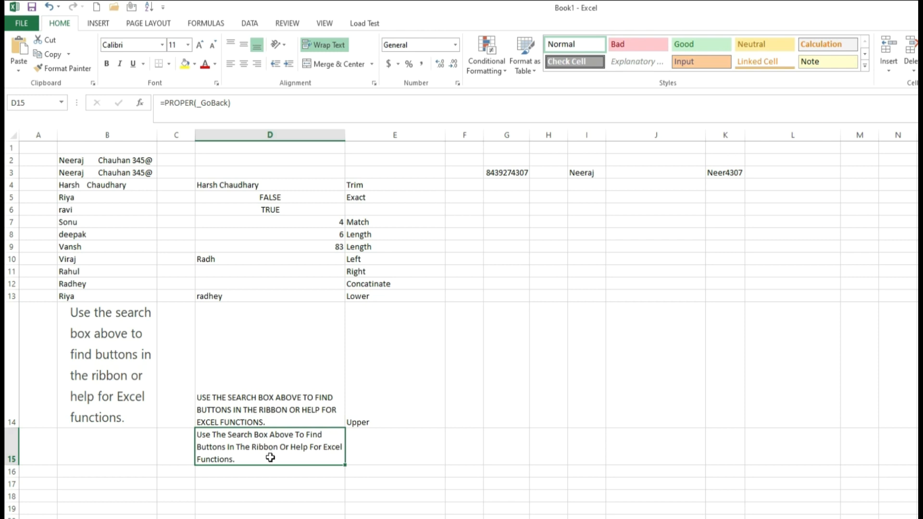
# Step: Label E15 Proper
pyautogui.click(381, 437)
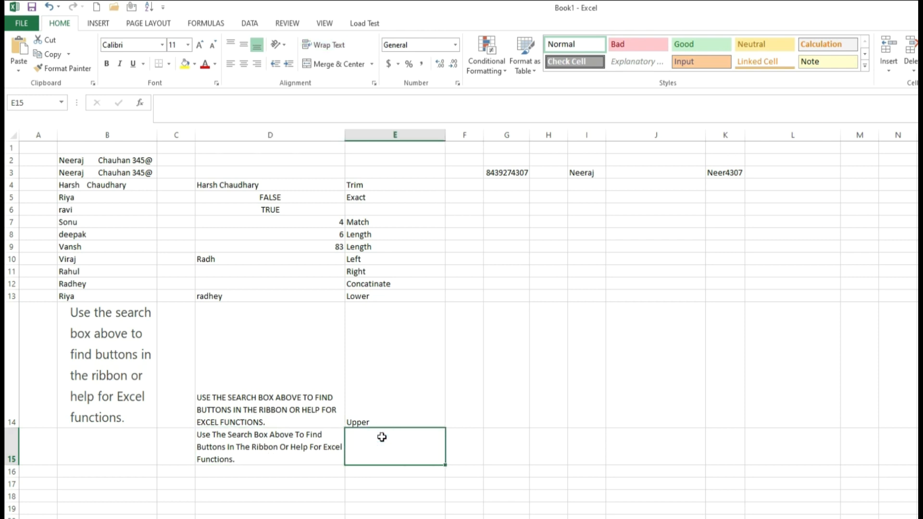
pyautogui.write('Proper')
pyautogui.press('Tab')
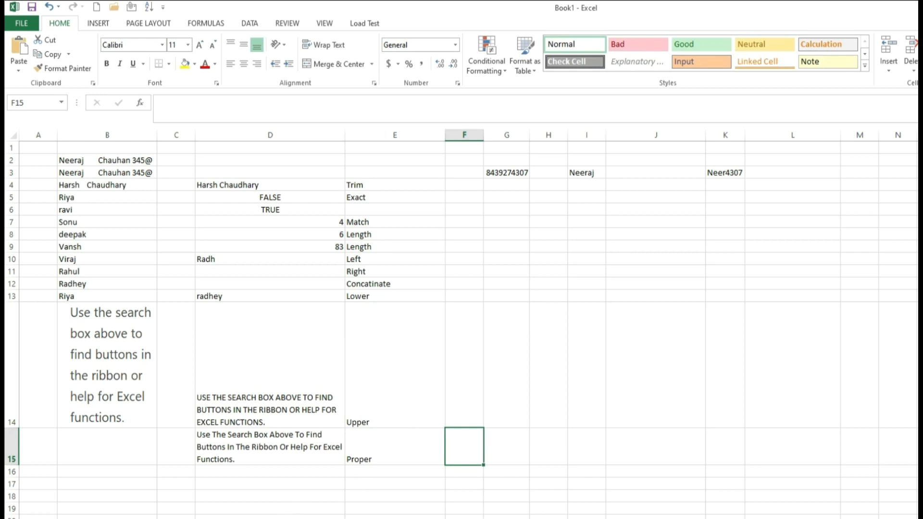
pyautogui.click(363, 472)
# Step: Label E16 Repeat and enter =REPT(B13,10) in D16
pyautogui.write('Repeat')
pyautogui.click(308, 472)
pyautogui.write('=re')
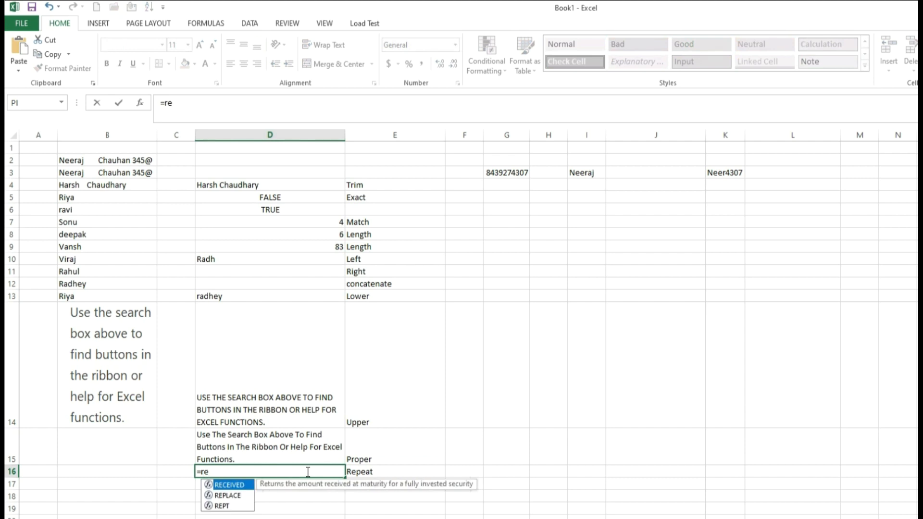
pyautogui.doubleClick(226, 506)
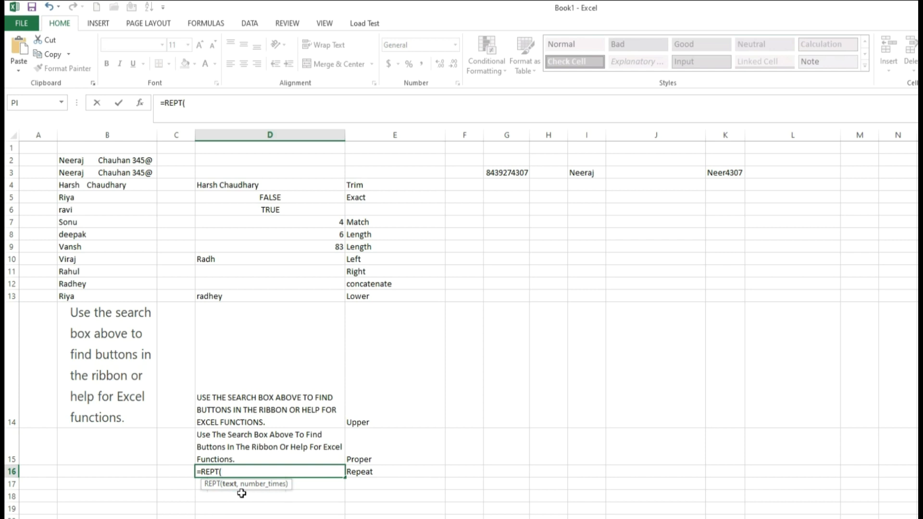
pyautogui.click(86, 298)
pyautogui.write(',')
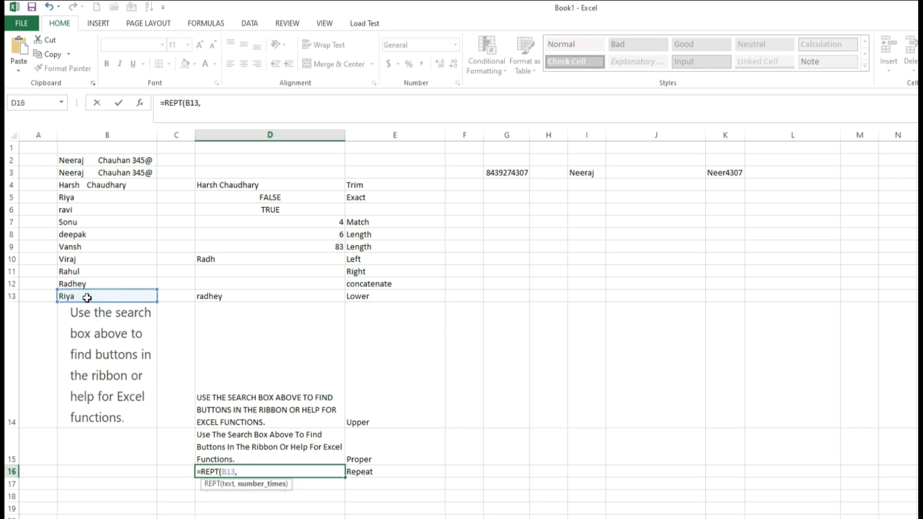
pyautogui.write('10)')
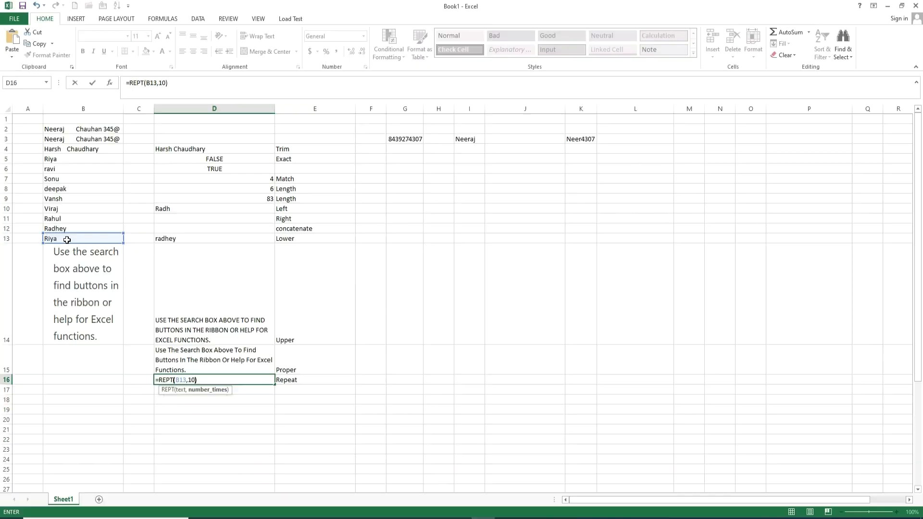
pyautogui.press('Tab')
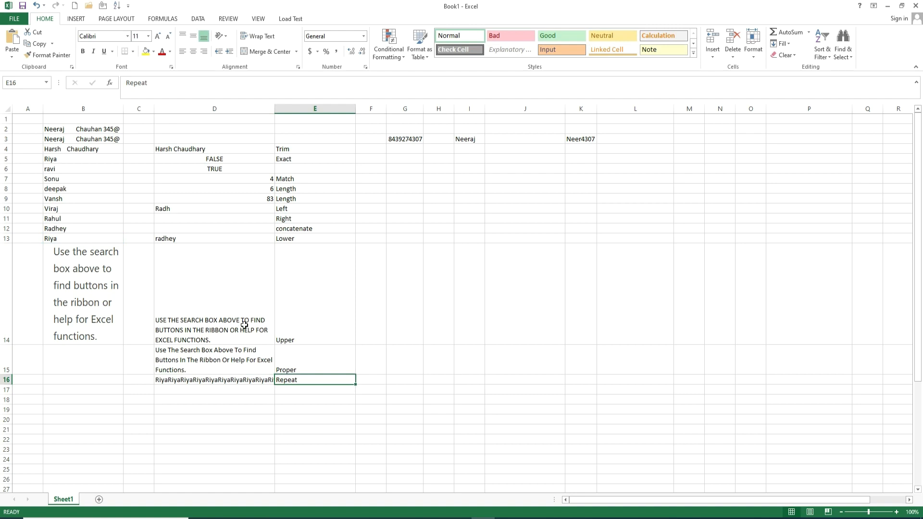
# Step: Autofit column D to fit the repeated name and check D16
pyautogui.doubleClick(275, 109)
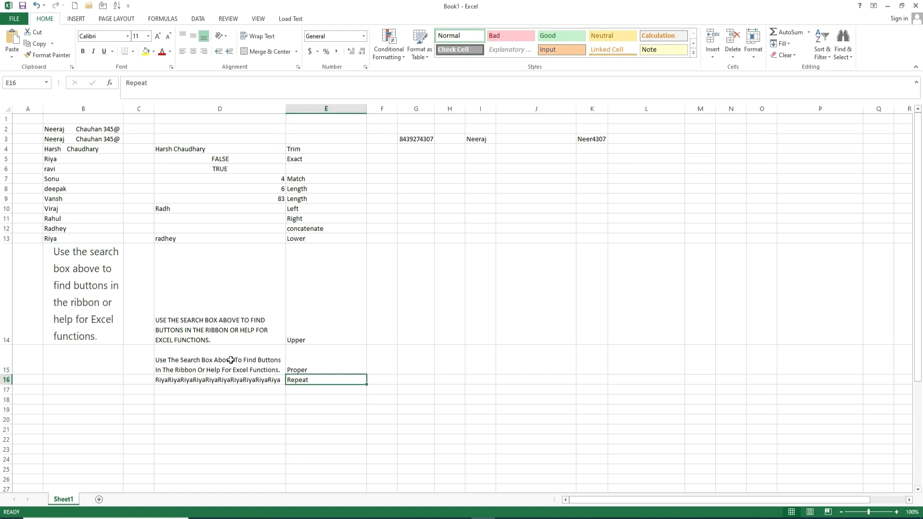
pyautogui.click(205, 382)
pyautogui.click(207, 390)
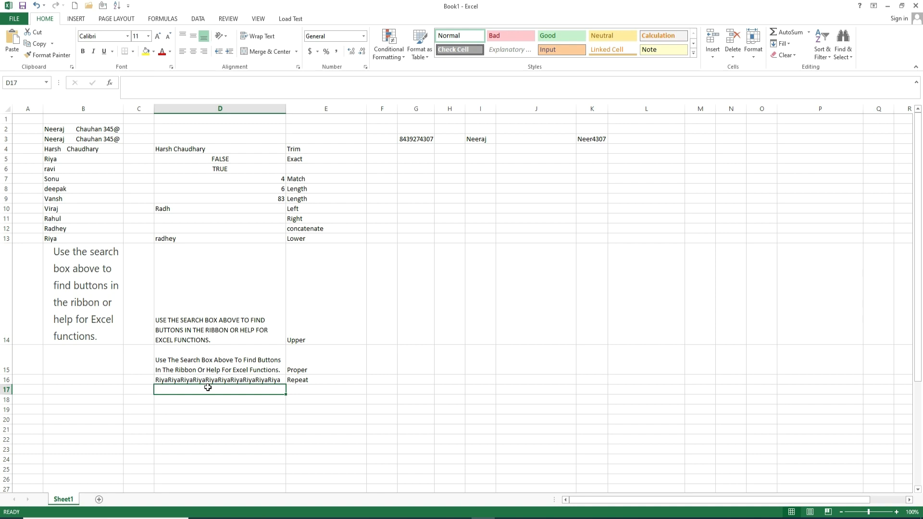
# Step: Enter =SEARCH("find",B14,1) in D18, after a stray SEARCH entry in D17
pyautogui.write('=search')
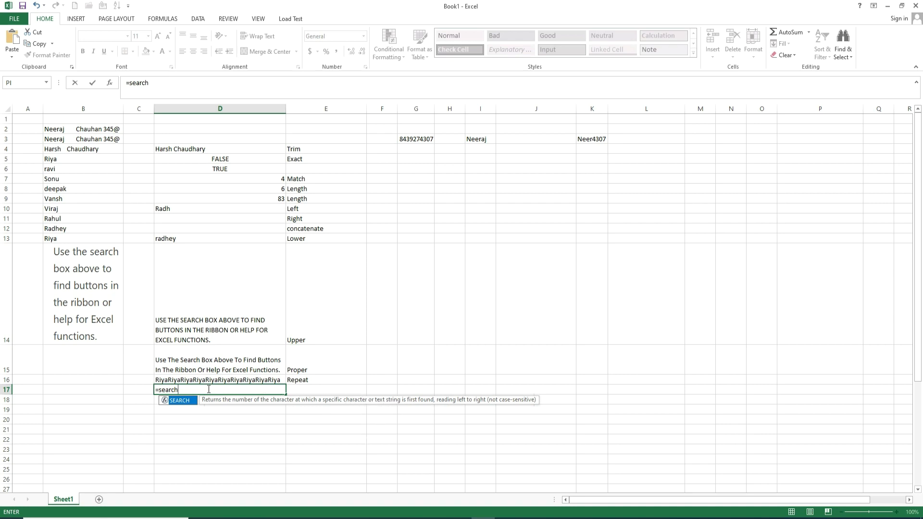
pyautogui.write('(')
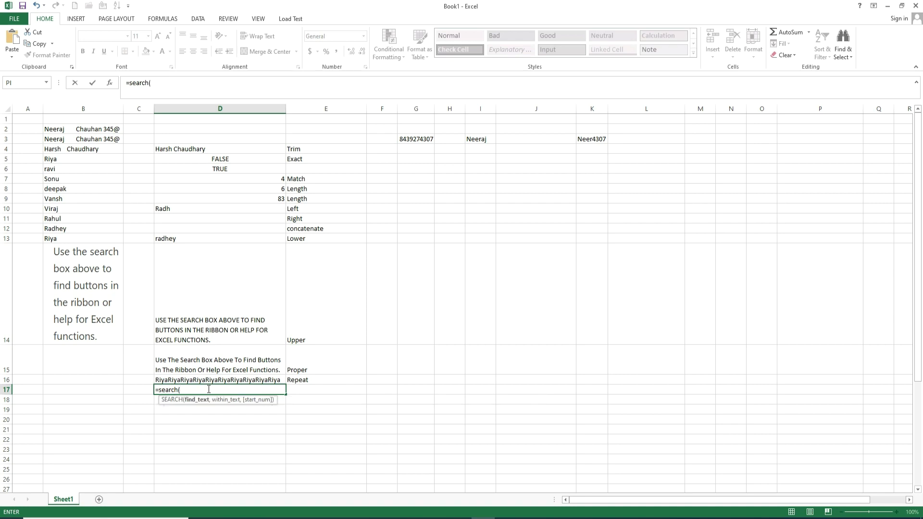
pyautogui.press('Return')
pyautogui.write('=Ser')
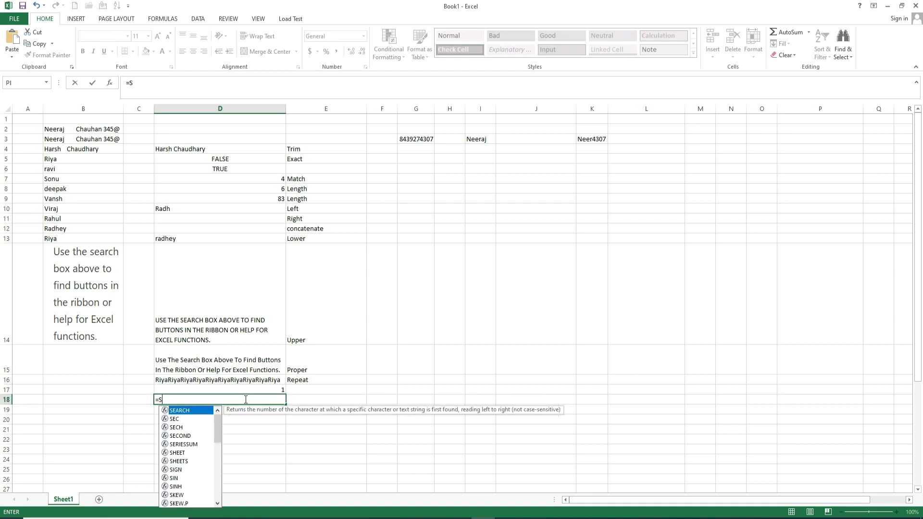
pyautogui.press('BackSpace')
pyautogui.press('BackSpace')
pyautogui.doubleClick(185, 411)
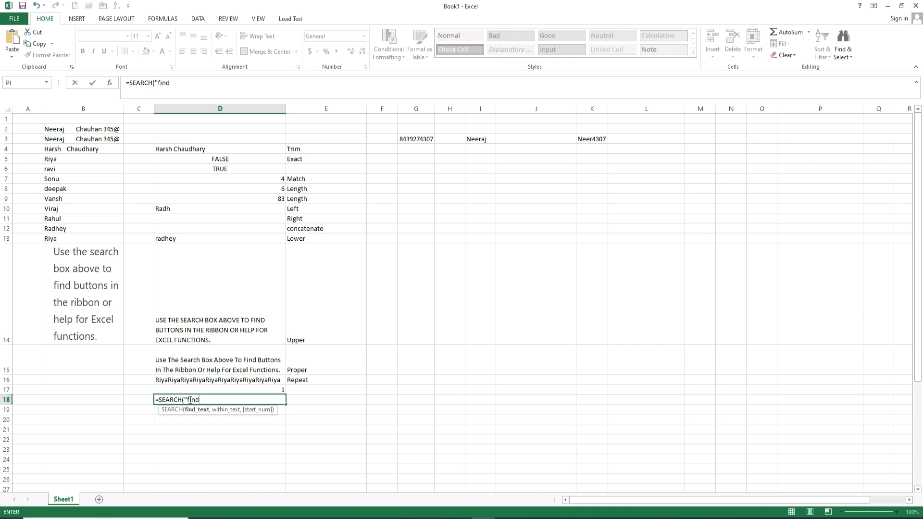
pyautogui.write('"find",')
pyautogui.click(84, 299)
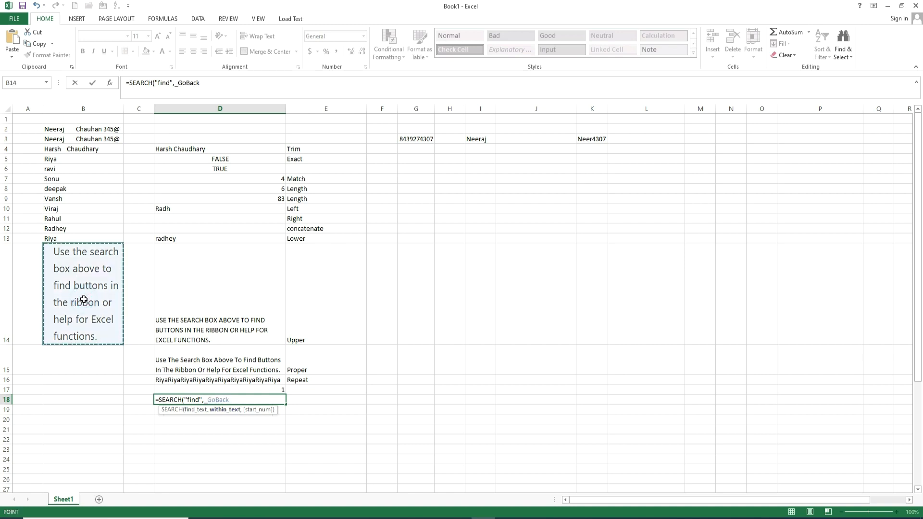
pyautogui.write(',1')
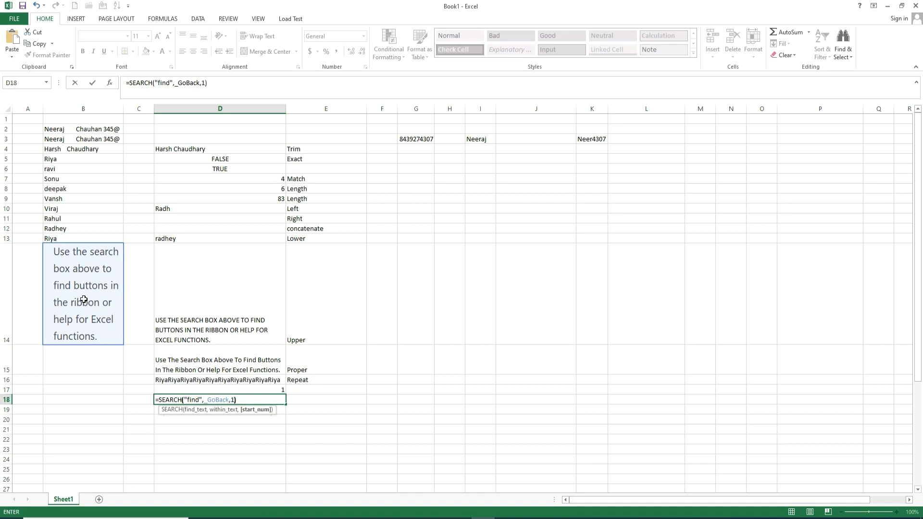
pyautogui.press('Tab')
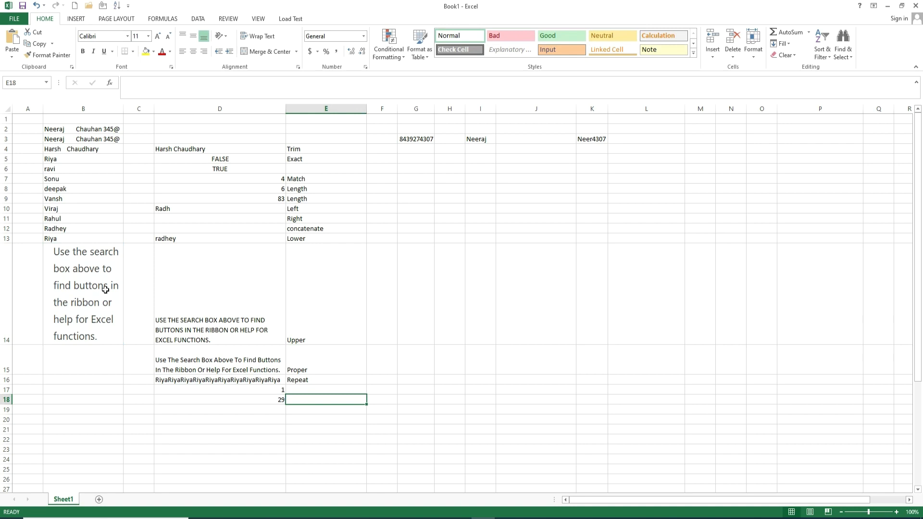
# Step: Check the SEARCH result 29 and label E18 Search and E19 Code
pyautogui.click(57, 286)
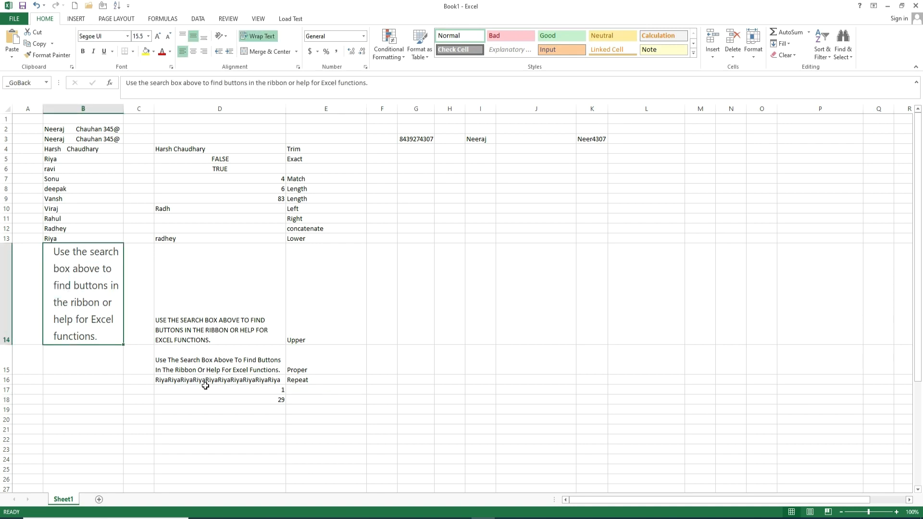
pyautogui.click(246, 399)
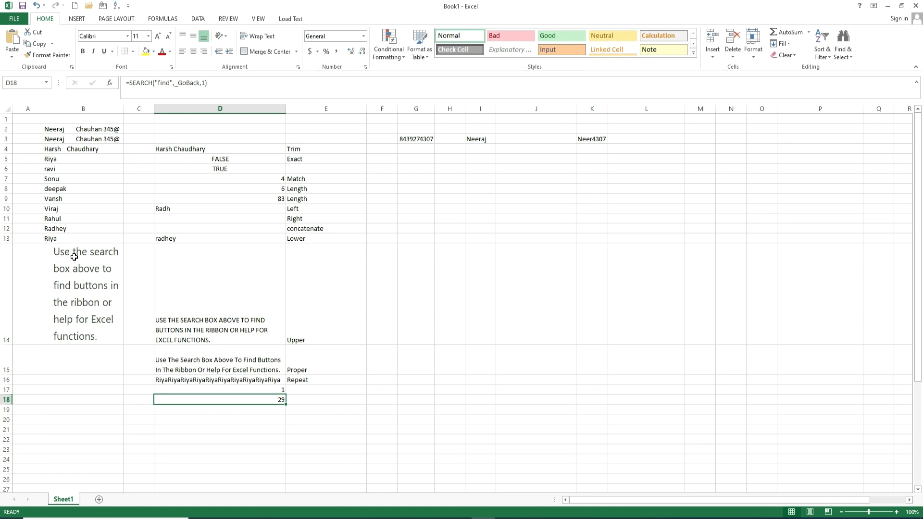
pyautogui.click(249, 398)
pyautogui.click(253, 408)
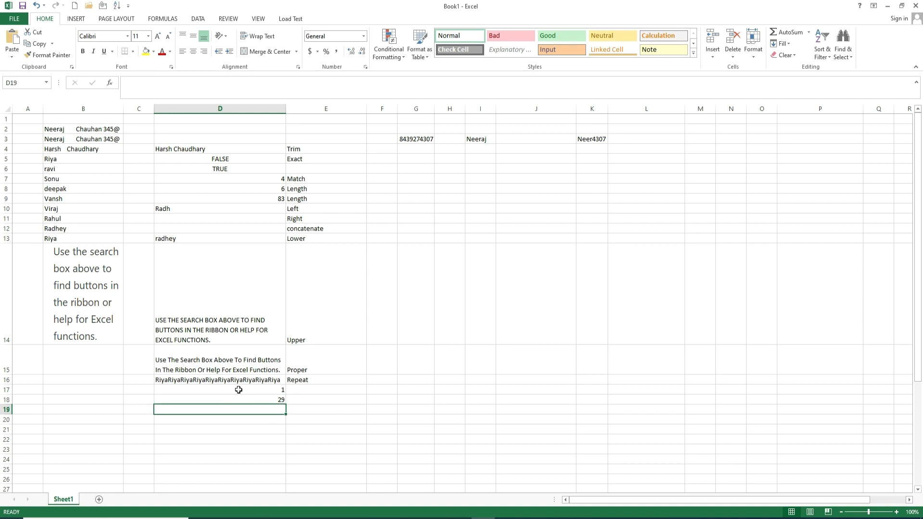
pyautogui.press('Up')
pyautogui.press('Right')
pyautogui.write('Search')
pyautogui.press('Return')
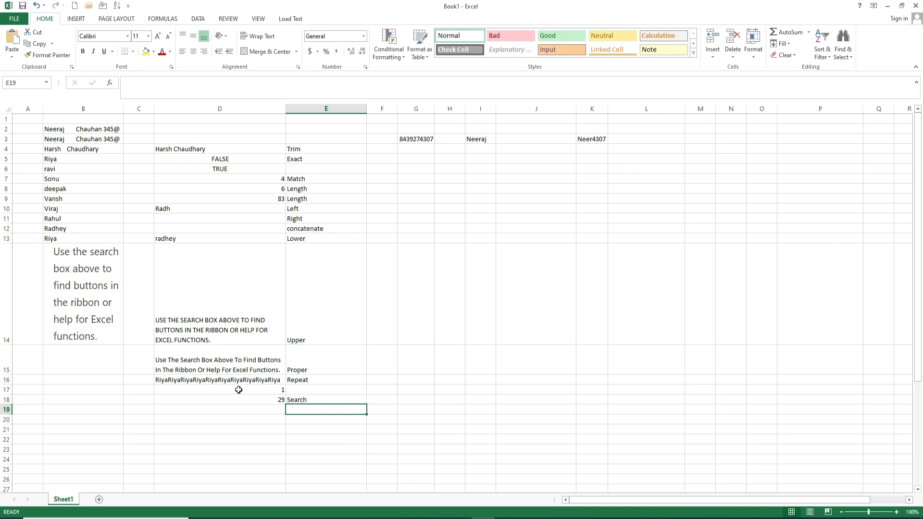
pyautogui.write('Code')
pyautogui.press('Left')
# Step: Enter =CODE(B13) in D19, returning 82
pyautogui.write('=code')
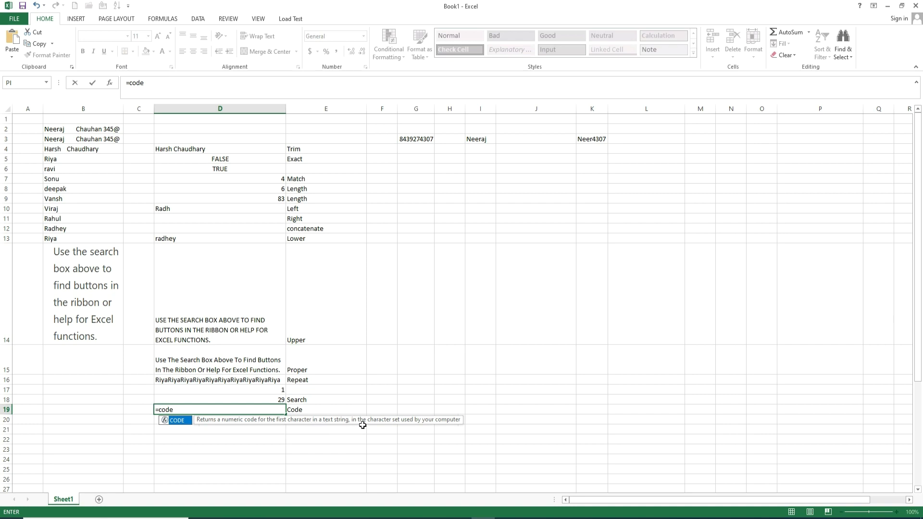
pyautogui.write('(')
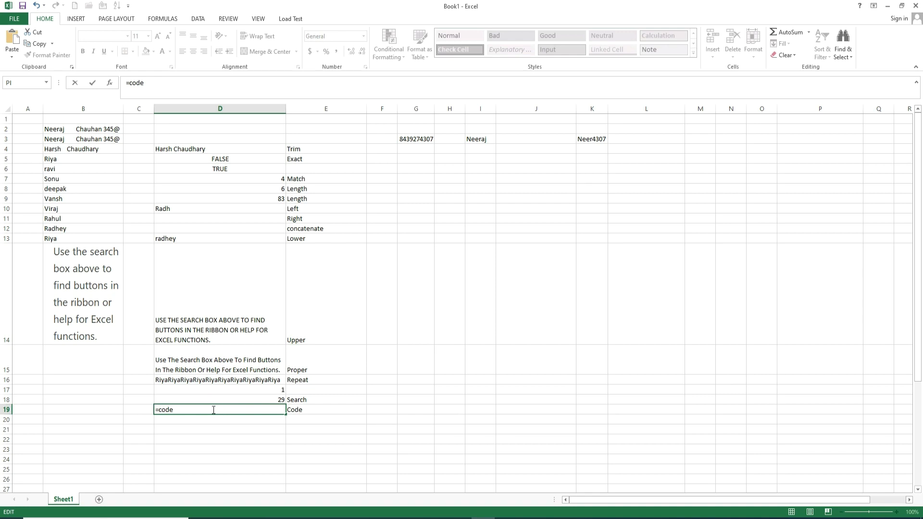
pyautogui.click(57, 239)
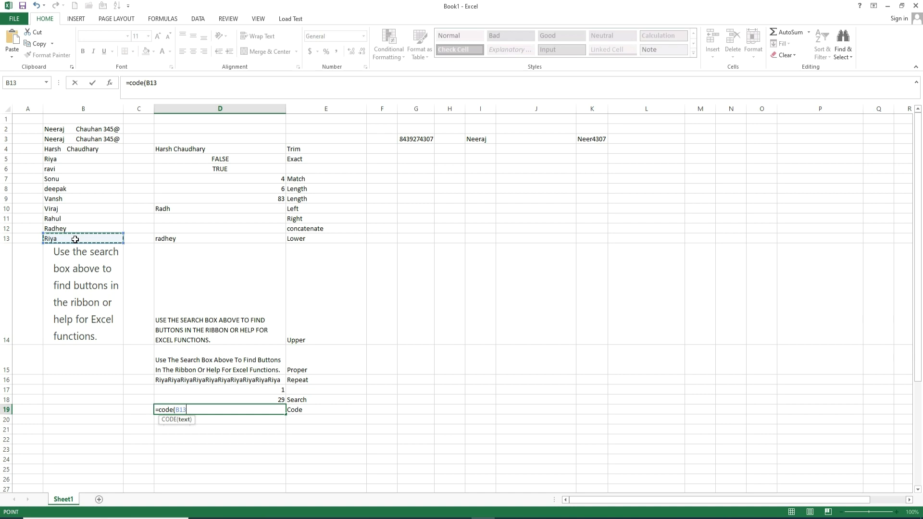
pyautogui.hotkey('ctrl', 'Return')
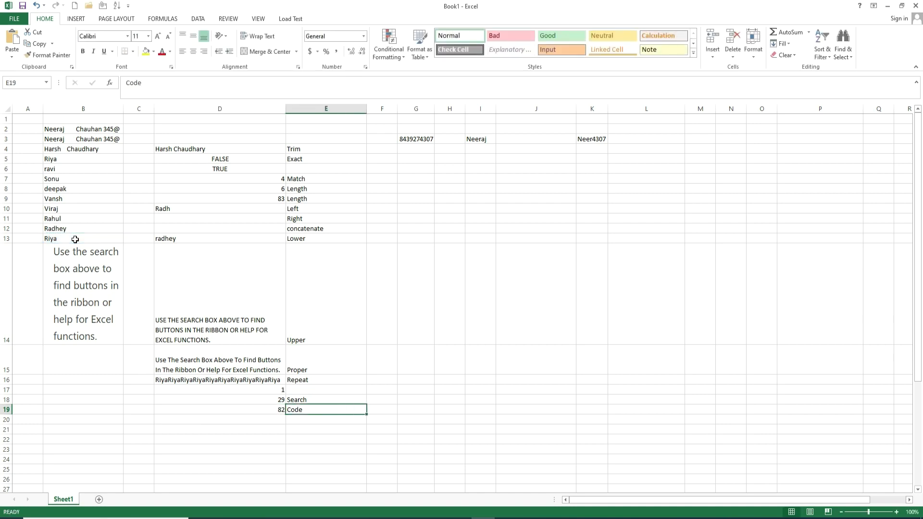
pyautogui.click(278, 410)
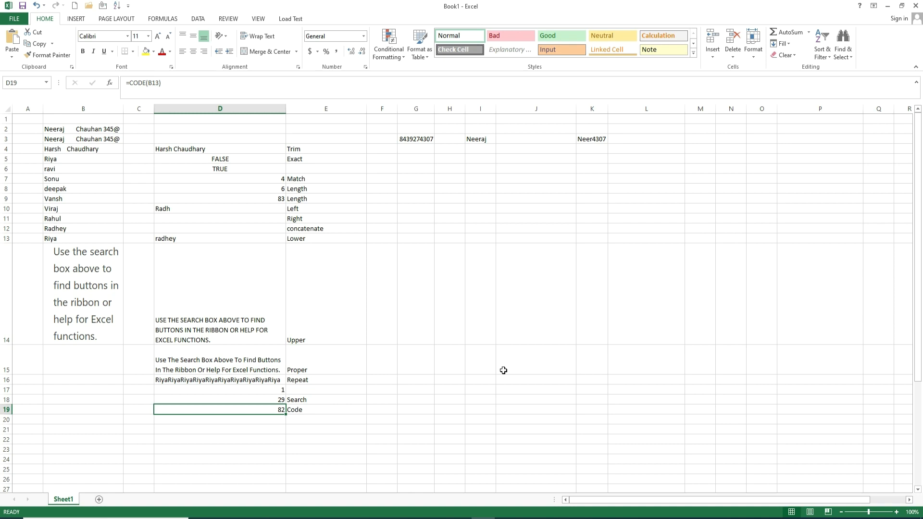
# Step: Fill column H with a series from 1 in H9 to 220 in H229
pyautogui.click(446, 196)
pyautogui.write('1')
pyautogui.press('Return')
pyautogui.write('2')
pyautogui.press('Return')
pyautogui.moveTo(446, 197); pyautogui.dragTo(460, 181)
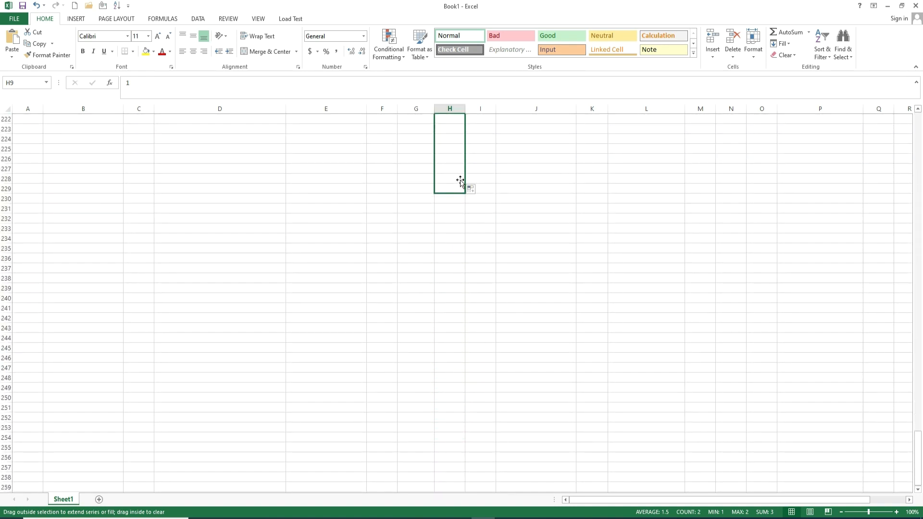
# Step: Return to the top of the sheet and begin a =CODE( formula in I9
pyautogui.scroll(20, 486, 152)
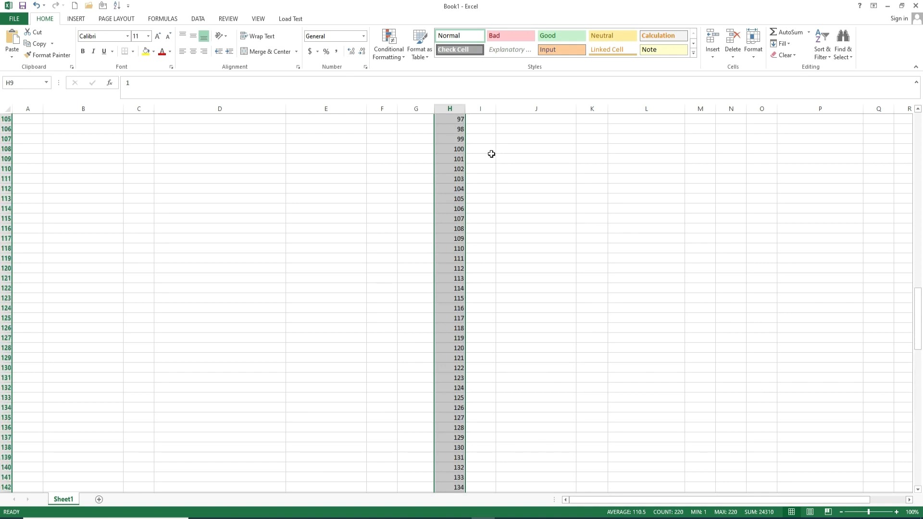
pyautogui.scroll(20, 491, 154)
pyautogui.click(481, 200)
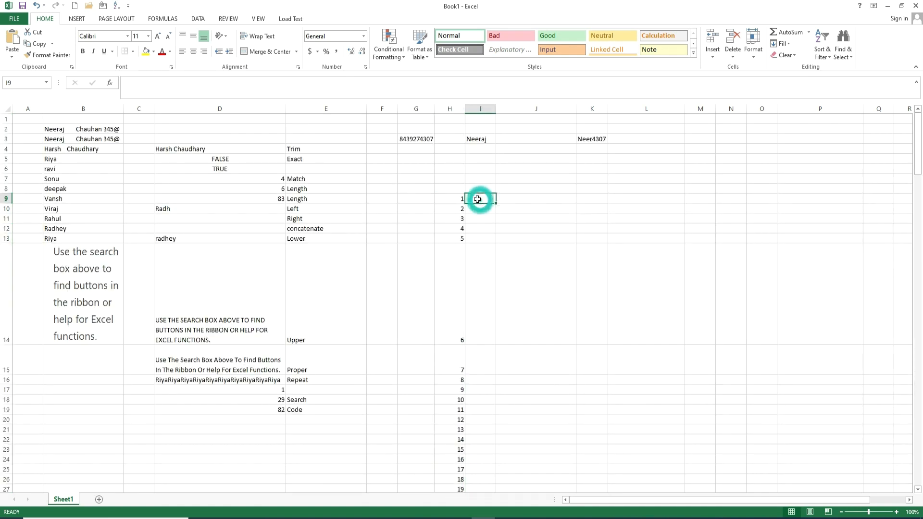
pyautogui.write('=code')
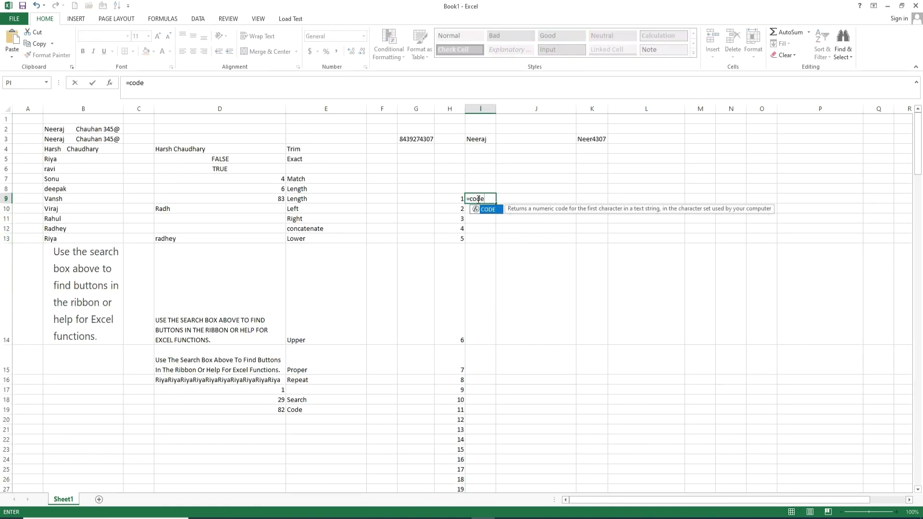
pyautogui.write('(')
pyautogui.press('BackSpace')
pyautogui.press('BackSpace')
pyautogui.press('BackSpace')
pyautogui.press('BackSpace')
pyautogui.press('BackSpace')
pyautogui.write('c')
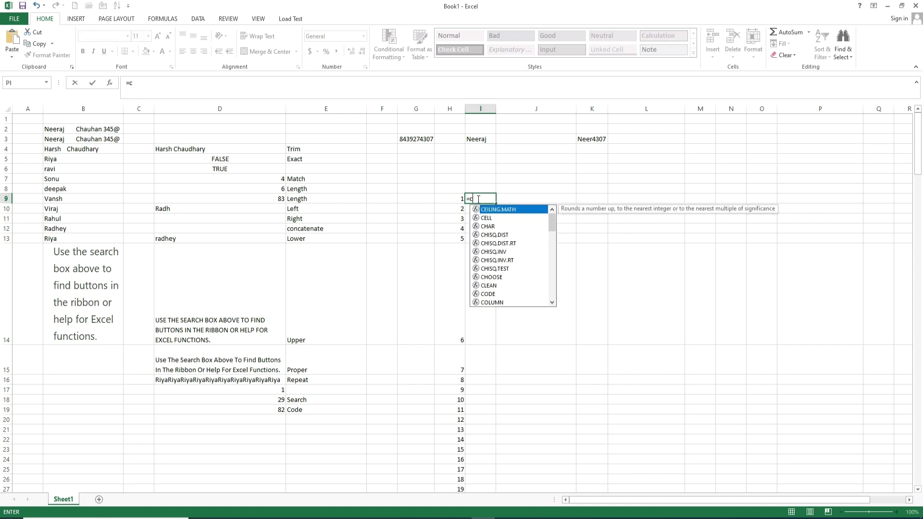
pyautogui.write('har(')
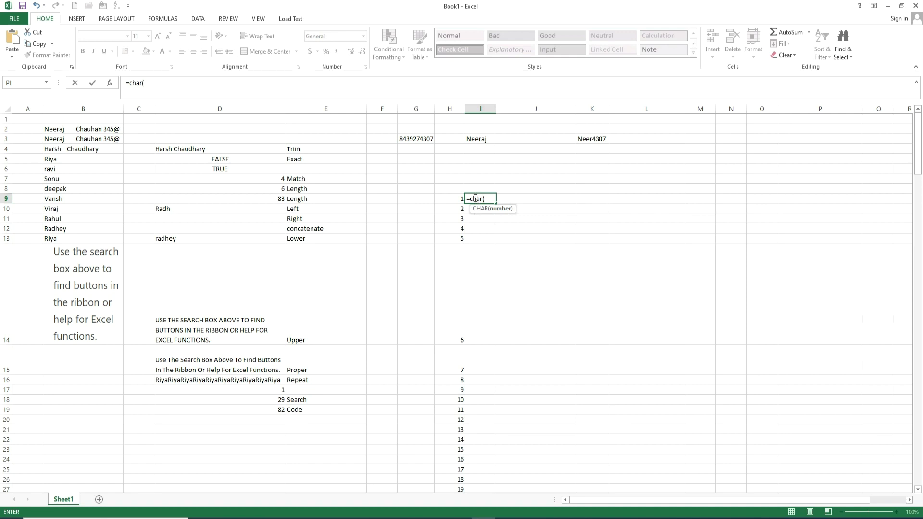
pyautogui.click(452, 198)
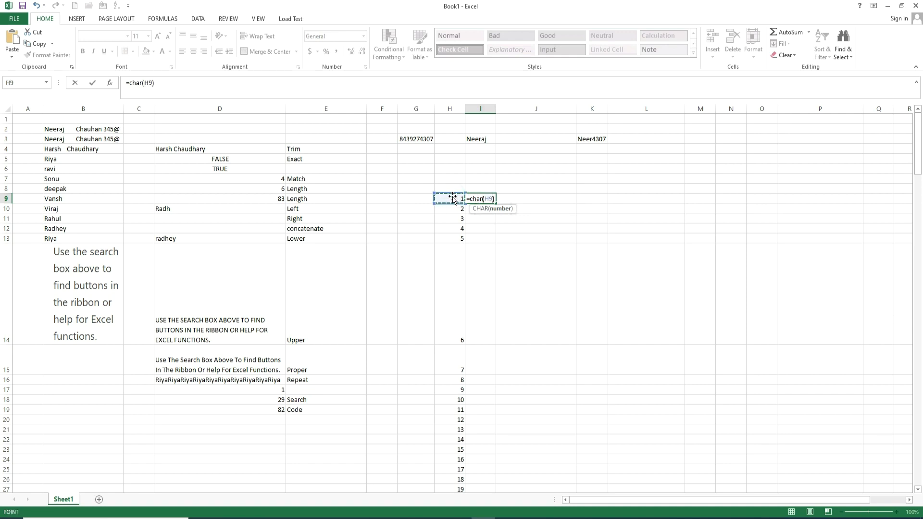
pyautogui.write(')')
pyautogui.press('Tab')
pyautogui.click(482, 197)
pyautogui.moveTo(497, 205); pyautogui.dragTo(491, 466)
pyautogui.scroll(13, 508, 313)
pyautogui.scroll(15, 496, 224)
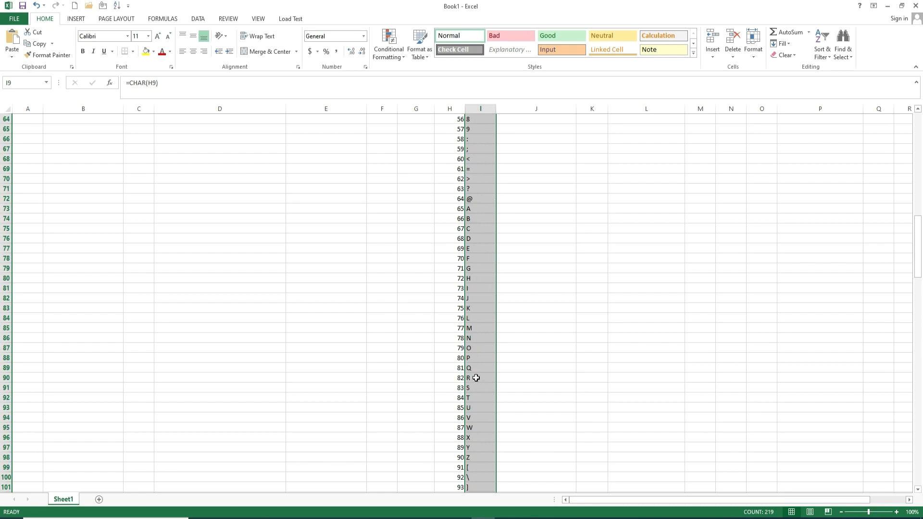
pyautogui.click(474, 378)
pyautogui.click(452, 378)
pyautogui.moveTo(480, 377); pyautogui.dragTo(453, 378)
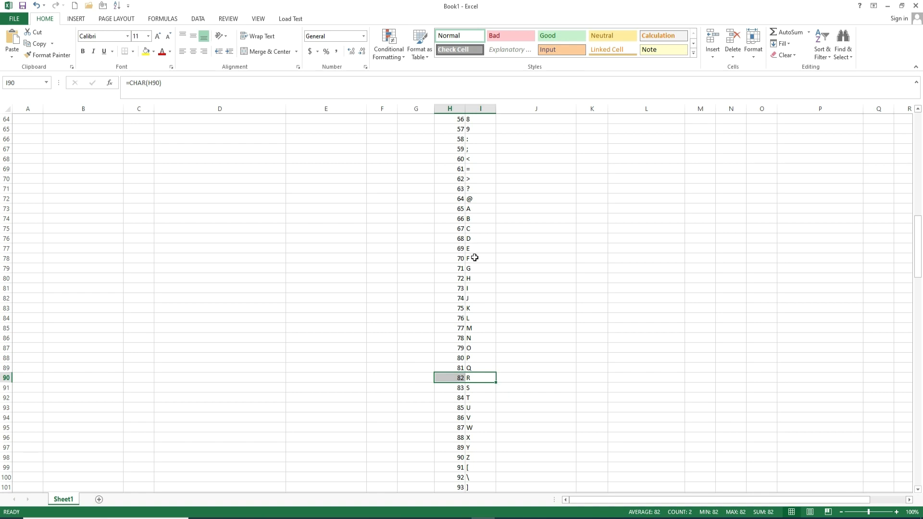
pyautogui.scroll(-1, 473, 375)
pyautogui.click(472, 430)
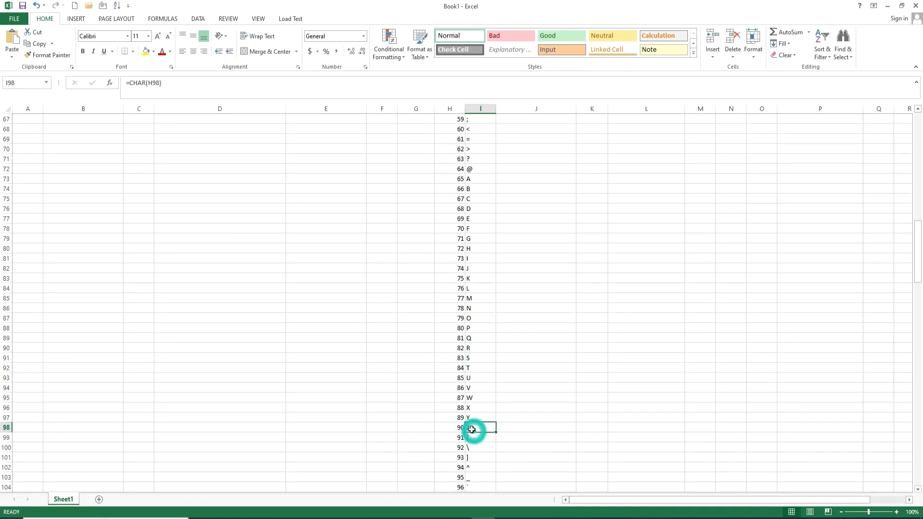
pyautogui.moveTo(473, 428); pyautogui.dragTo(455, 429)
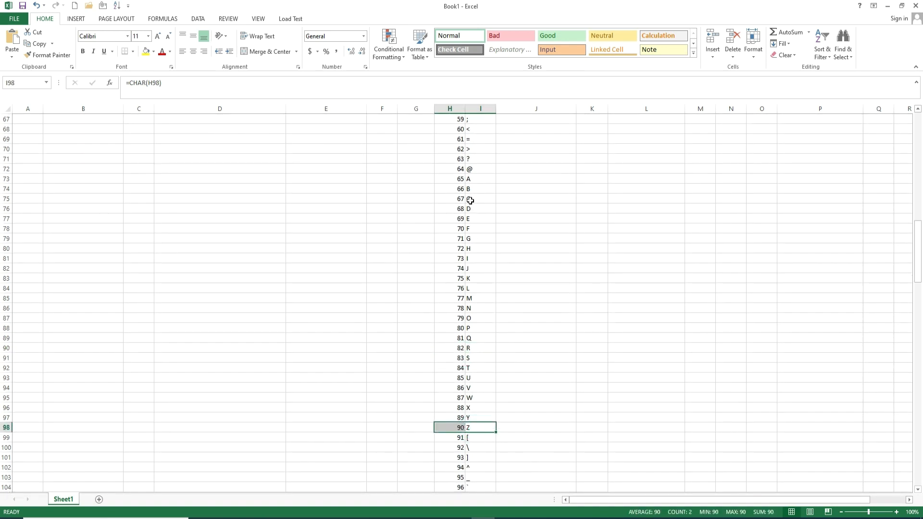
pyautogui.moveTo(477, 179); pyautogui.dragTo(461, 179)
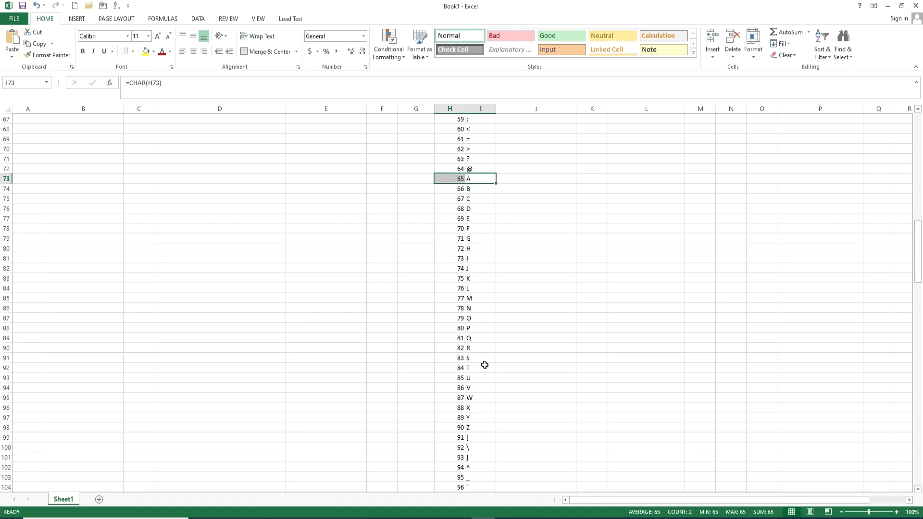
pyautogui.scroll(-2, 484, 368)
pyautogui.click(467, 437)
pyautogui.moveTo(468, 437); pyautogui.dragTo(458, 437)
pyautogui.scroll(-10, 513, 414)
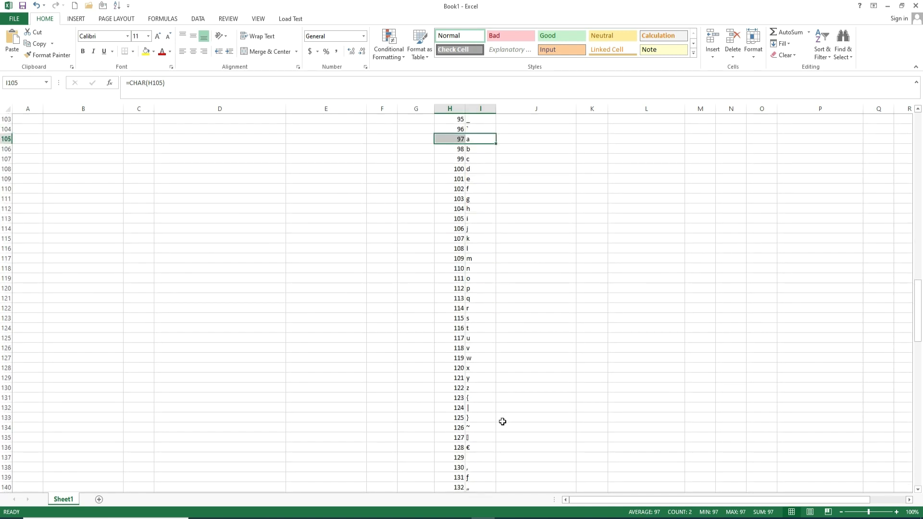
pyautogui.click(474, 387)
pyautogui.moveTo(467, 388); pyautogui.dragTo(457, 387)
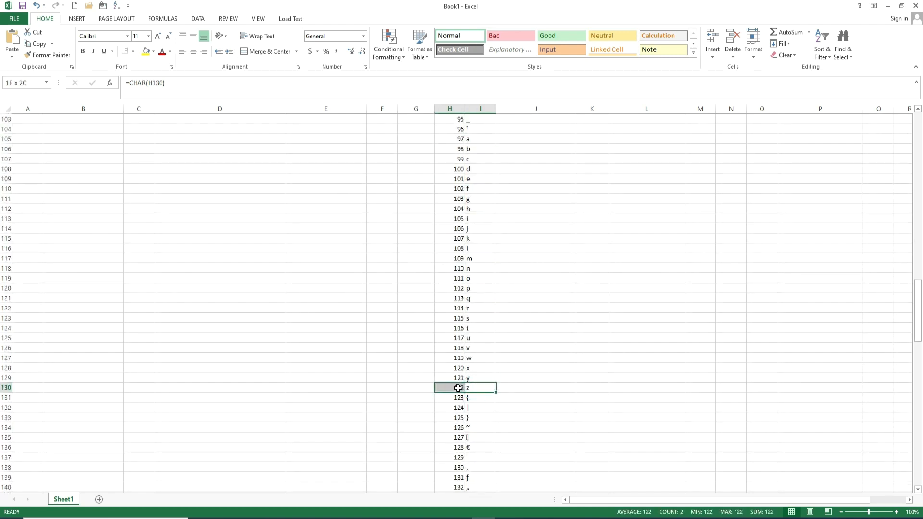
pyautogui.scroll(1, 480, 357)
pyautogui.scroll(20, 480, 357)
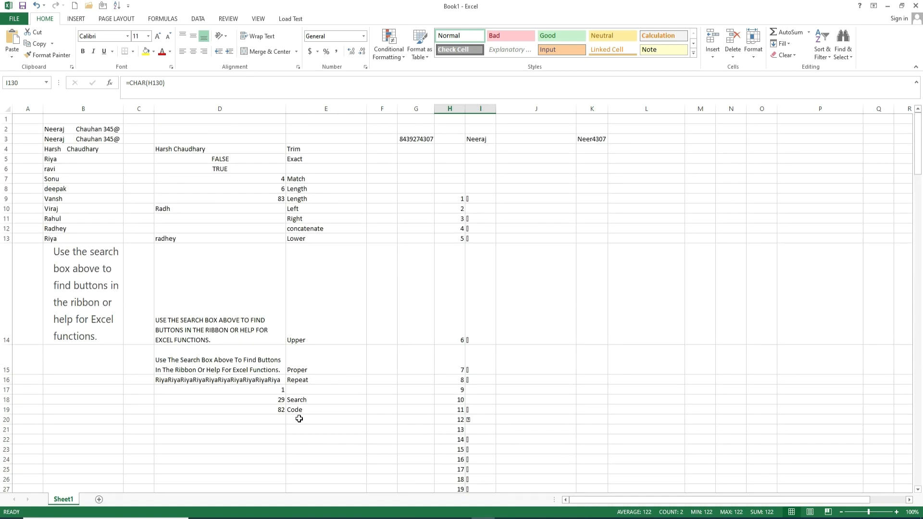
pyautogui.click(269, 419)
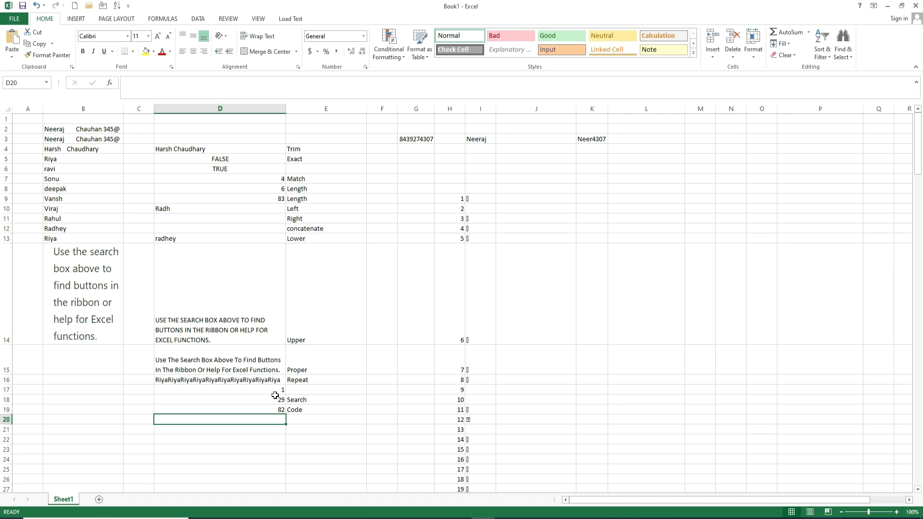
# Step: Label E20 Char and enter Char(82) as text in D20
pyautogui.click(292, 420)
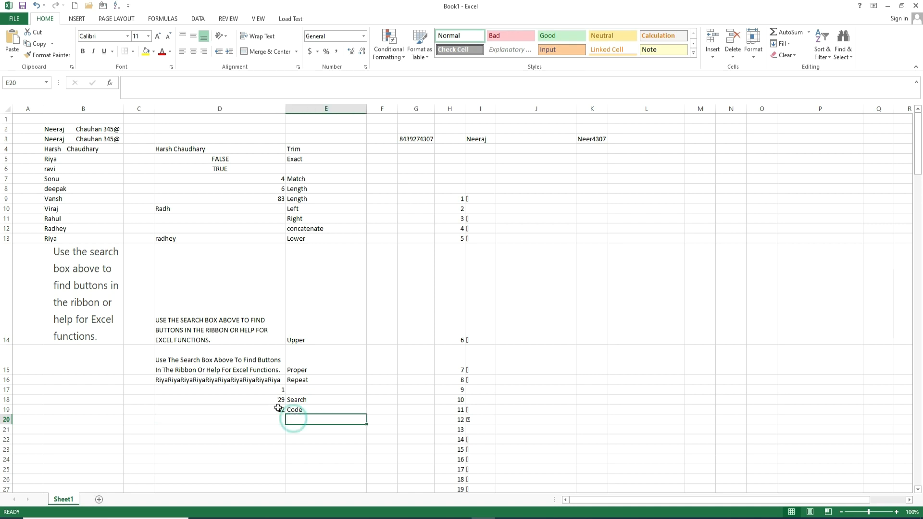
pyautogui.write('Char')
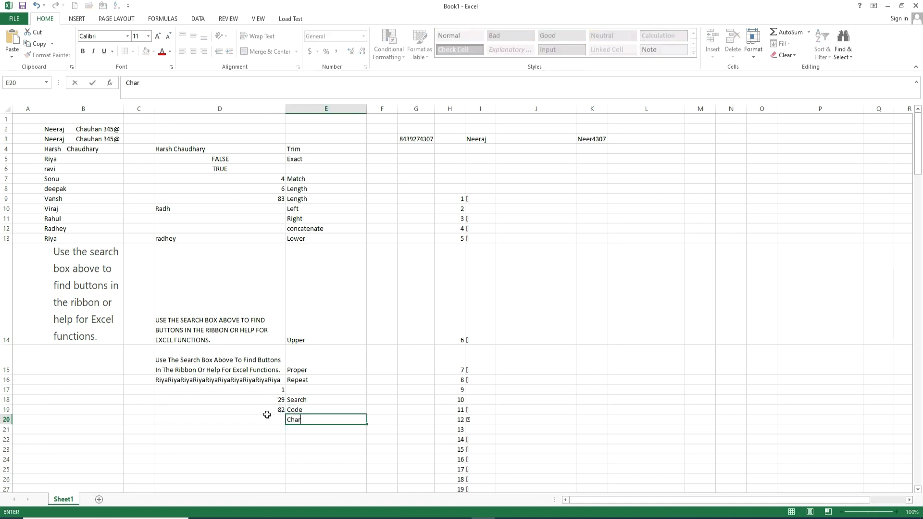
pyautogui.click(273, 418)
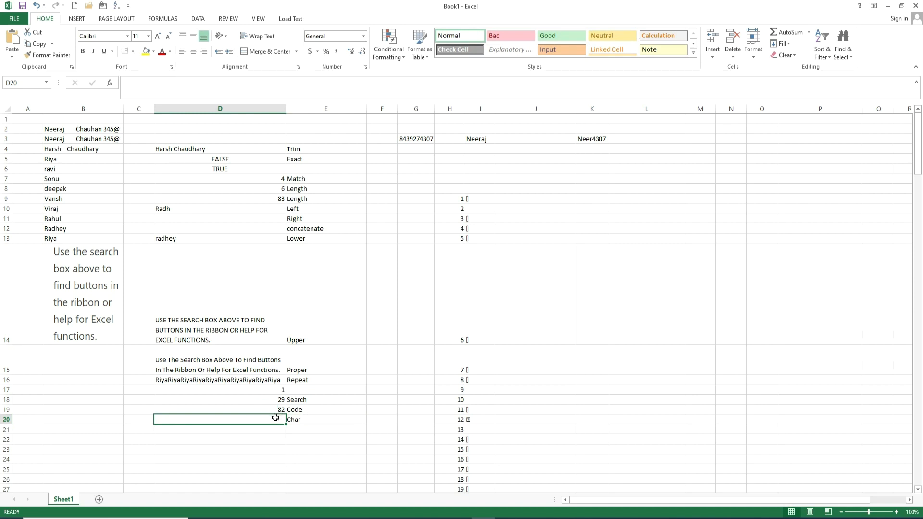
pyautogui.write('Char(82')
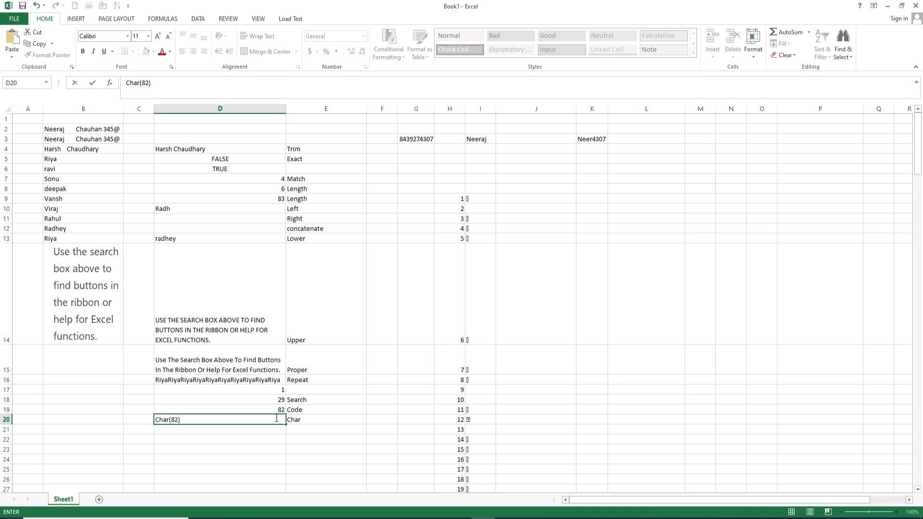
pyautogui.press('Left')
pyautogui.press('Left')
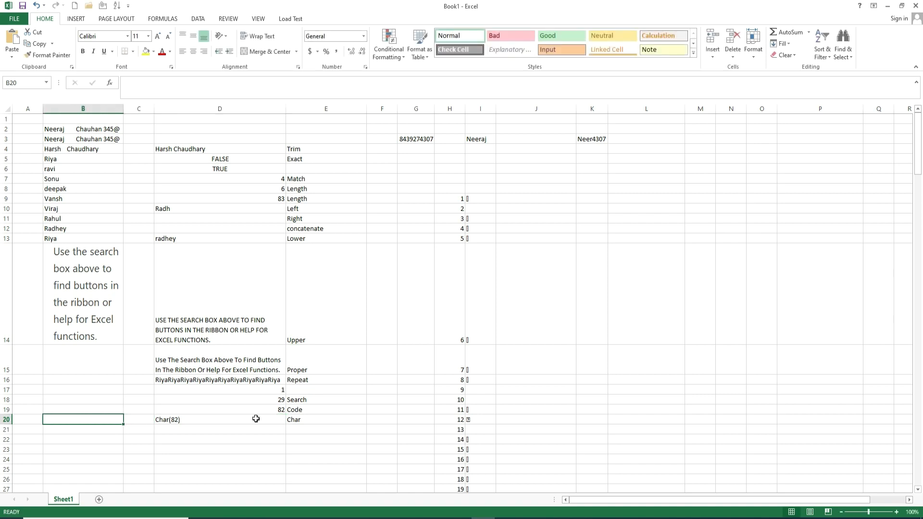
# Step: Add a leading = so D20 becomes =CHAR(82), displaying R
pyautogui.doubleClick(256, 418)
pyautogui.click(153, 419)
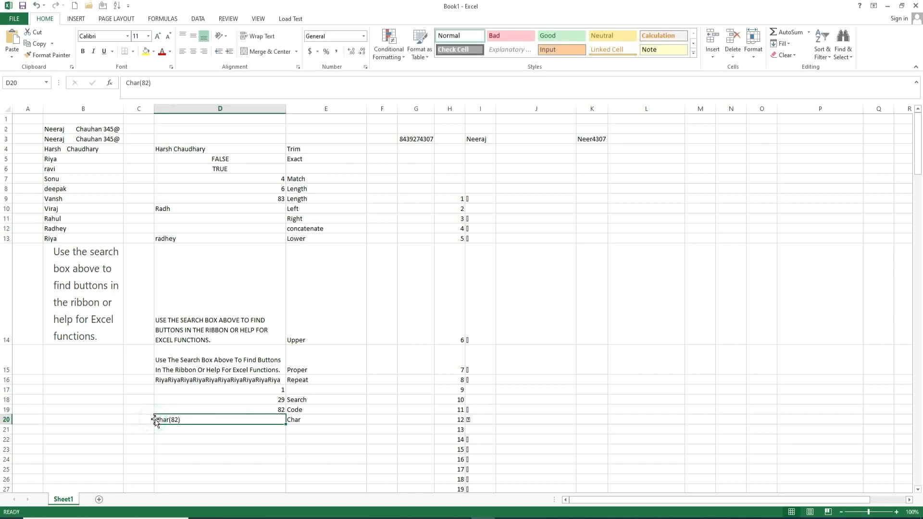
pyautogui.doubleClick(155, 419)
pyautogui.doubleClick(155, 420)
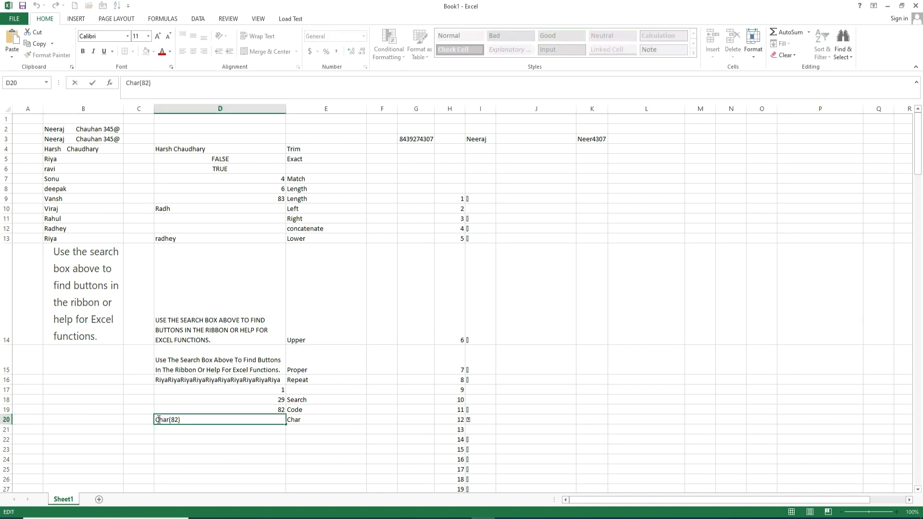
pyautogui.write('=')
pyautogui.press('Tab')
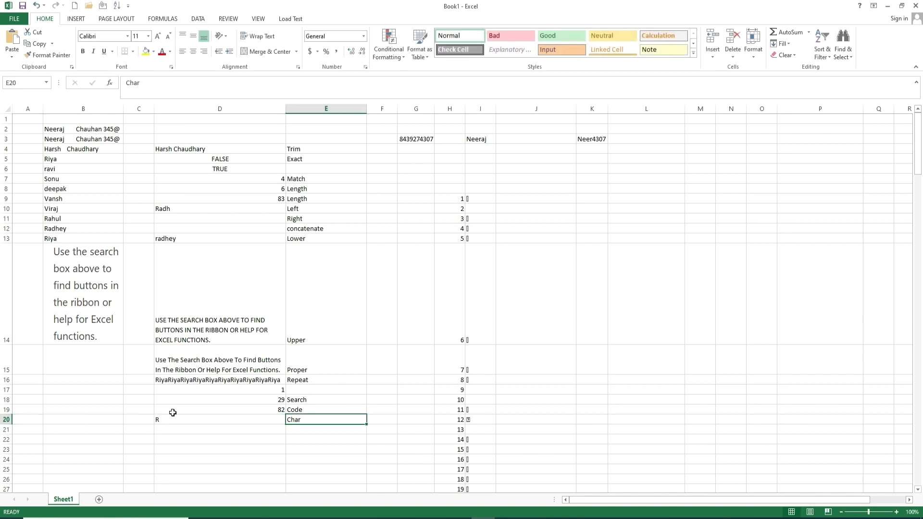
pyautogui.click(220, 421)
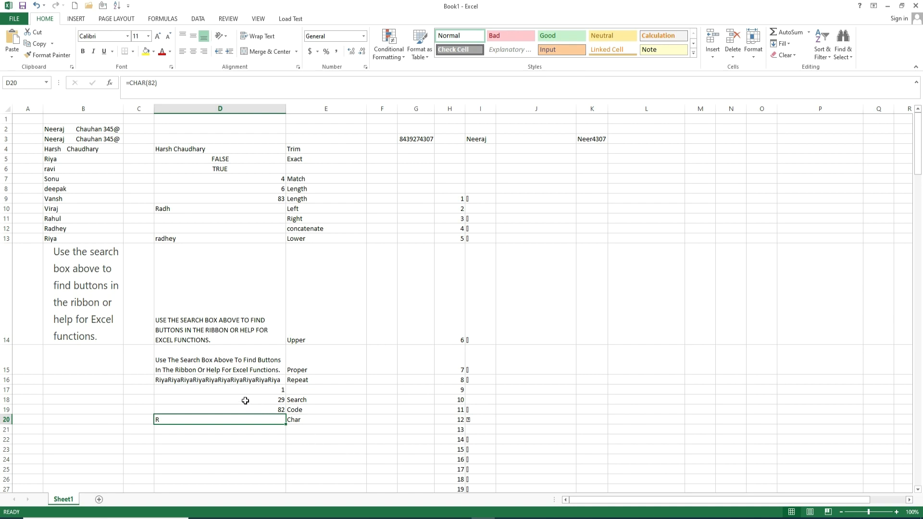
pyautogui.click(202, 431)
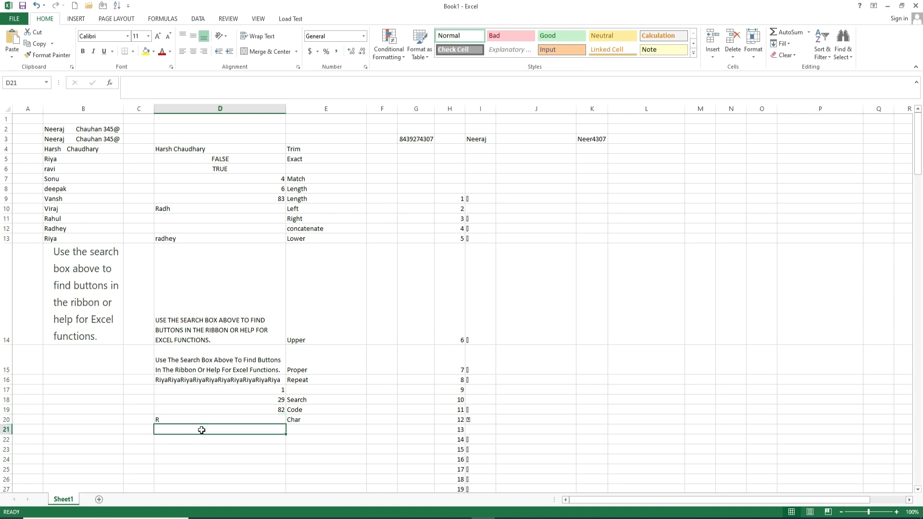
# Step: Enter =DOLLAR(24,5) in D21, displaying $24.00000
pyautogui.write('=d')
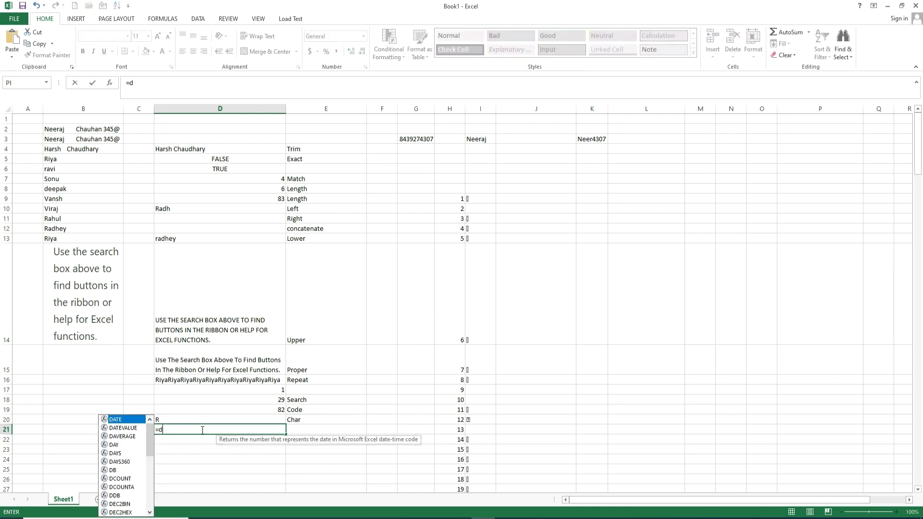
pyautogui.write('o')
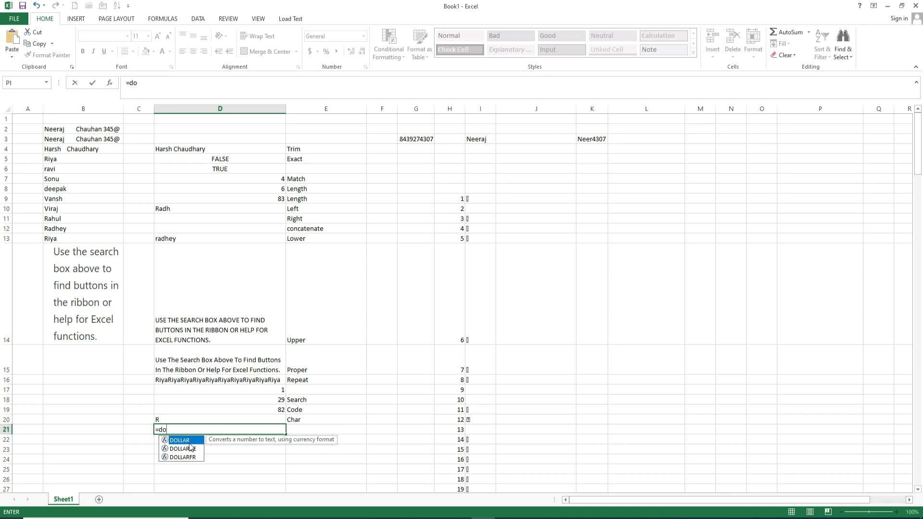
pyautogui.doubleClick(187, 439)
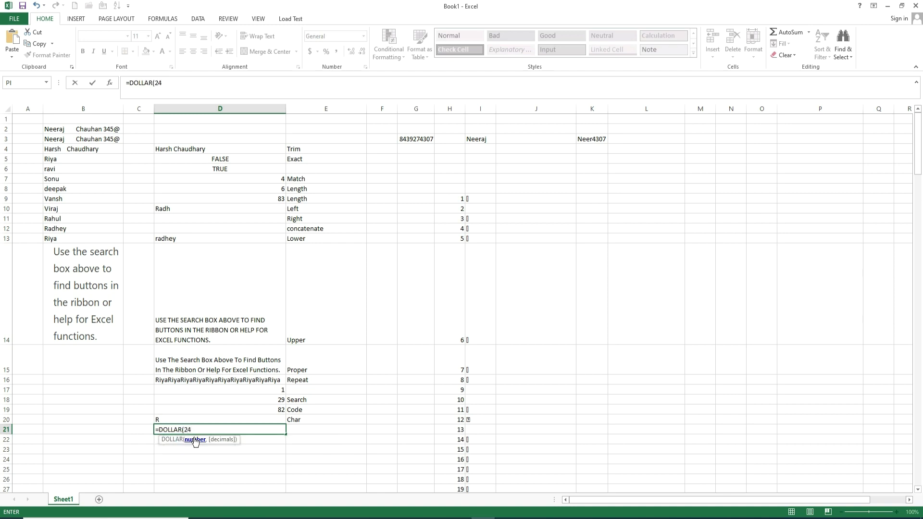
pyautogui.write('24,5')
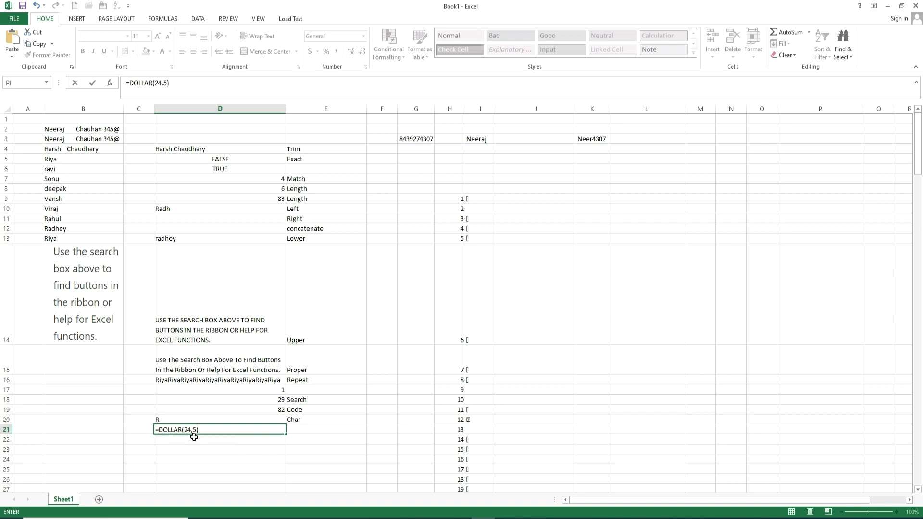
pyautogui.press('Tab')
# Step: Review D21's formula and select the function labels E4:E20 from Trim to Char
pyautogui.click(204, 432)
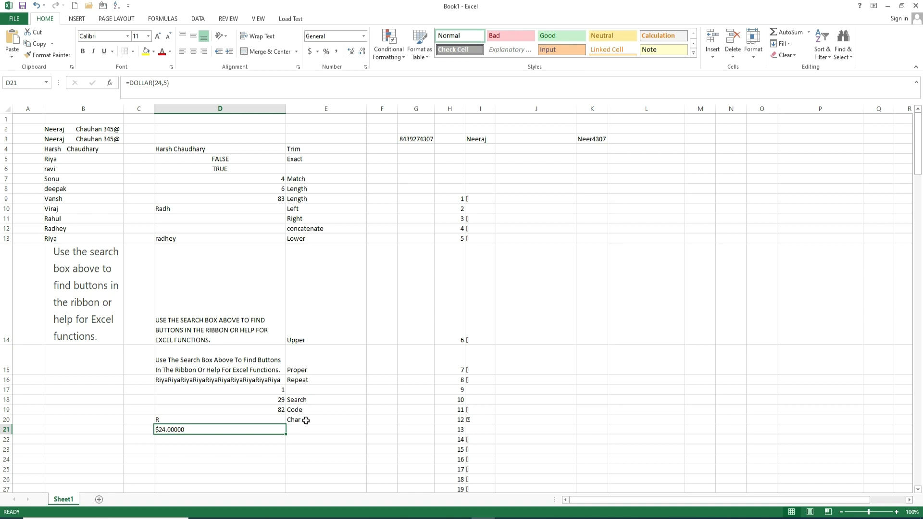
pyautogui.moveTo(309, 420); pyautogui.dragTo(303, 149)
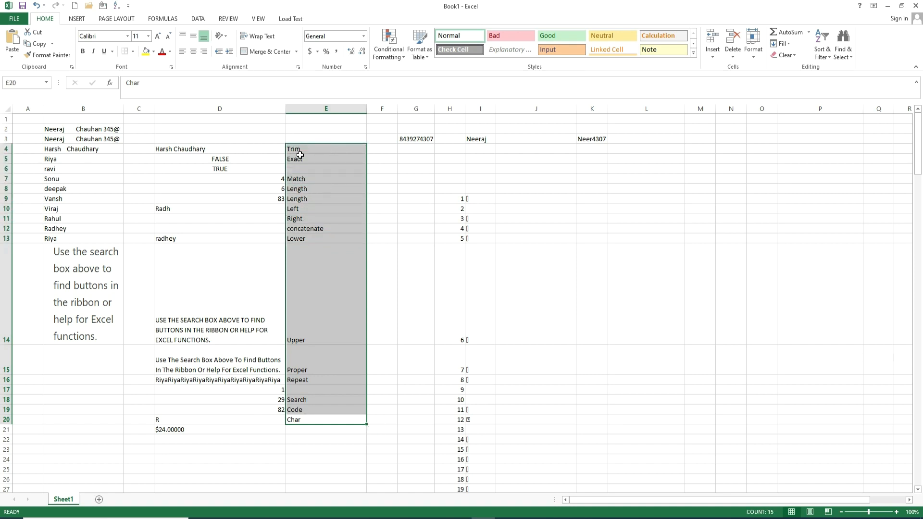
pyautogui.click(162, 20)
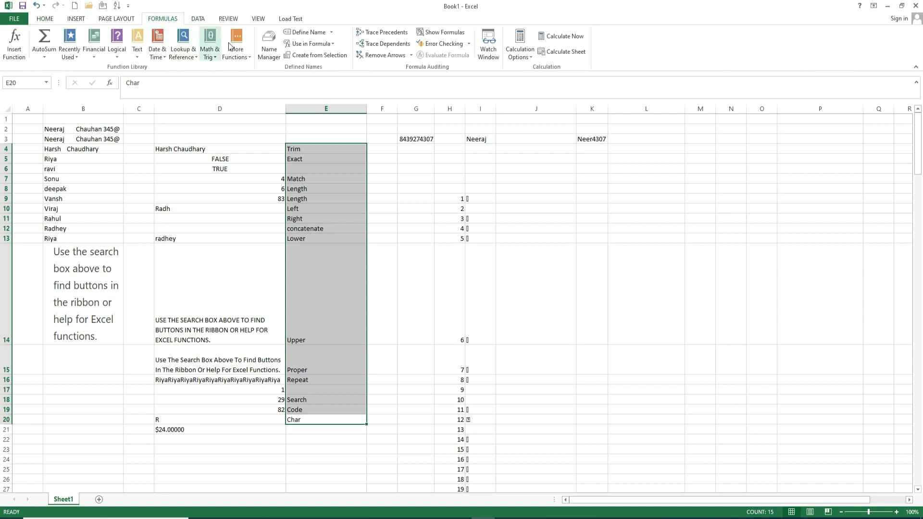
pyautogui.click(443, 33)
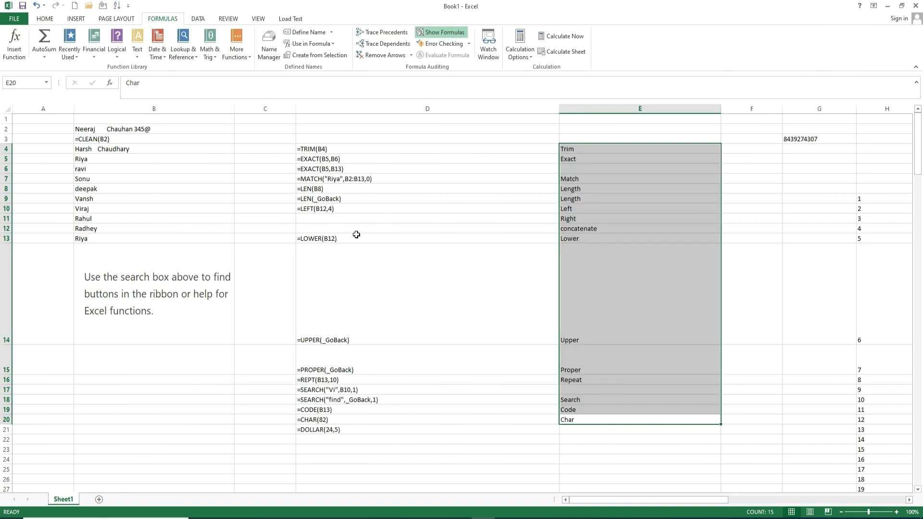
pyautogui.click(308, 149)
pyautogui.click(329, 160)
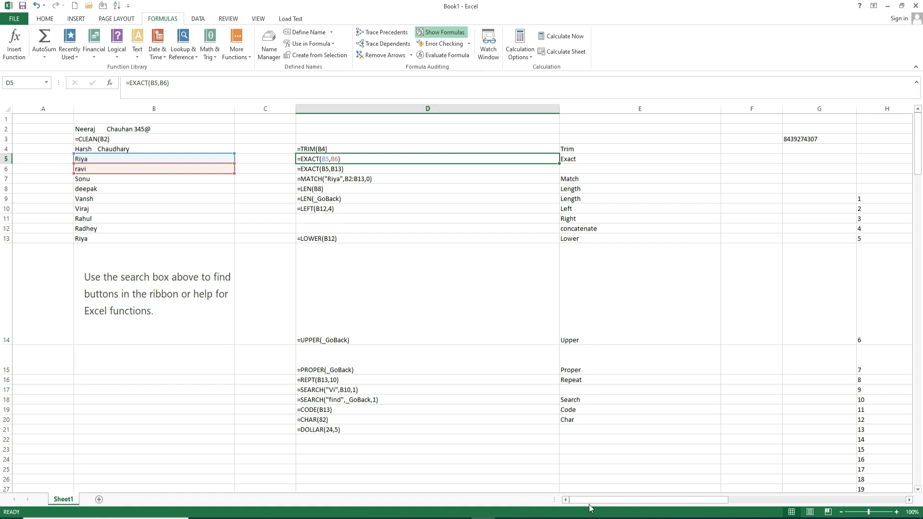
pyautogui.moveTo(591, 500); pyautogui.dragTo(707, 499)
pyautogui.moveTo(433, 109); pyautogui.dragTo(535, 120)
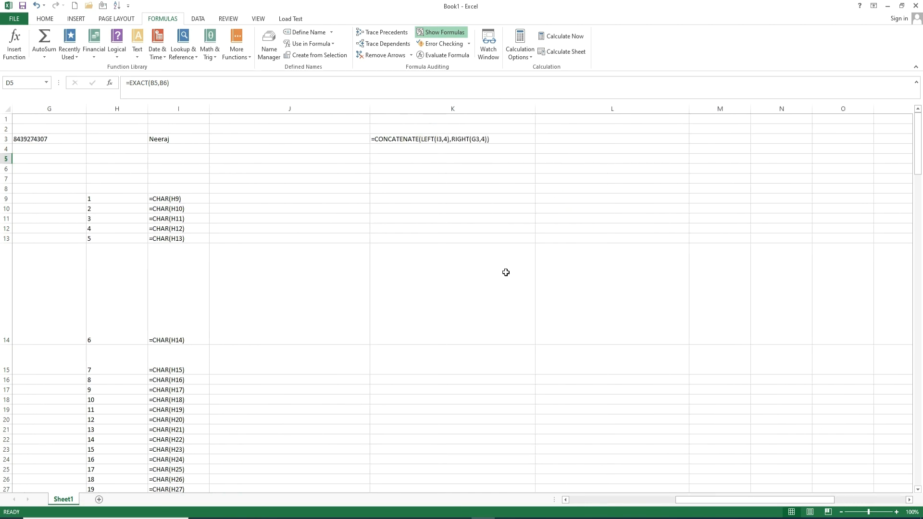
pyautogui.moveTo(715, 498); pyautogui.dragTo(611, 493)
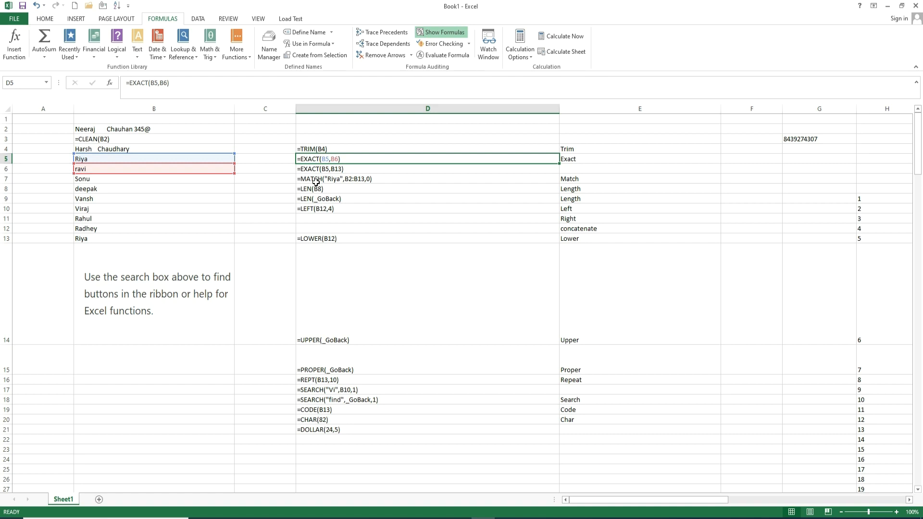
pyautogui.click(440, 32)
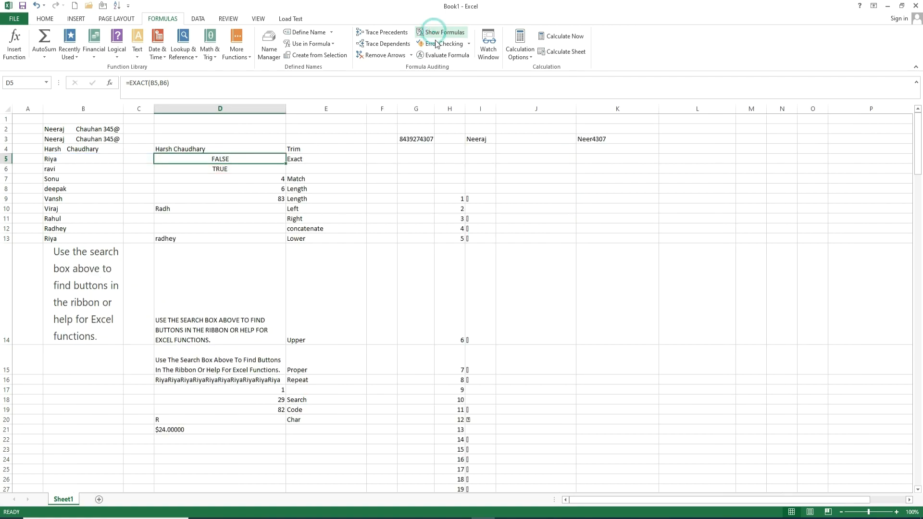